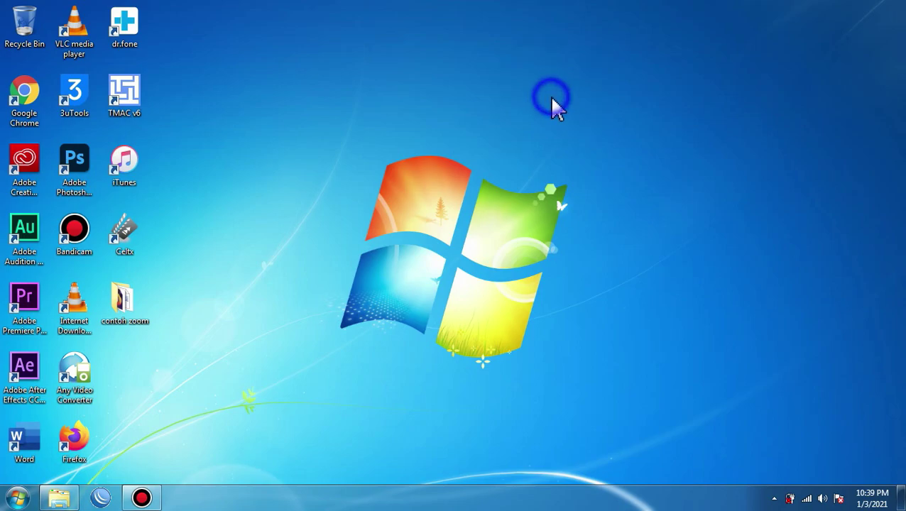
- Refresh the desktop several times from its right-click menu
{"action": "left_click", "coordinate": [588, 166]}
{"action": "right_click", "coordinate": [481, 105]}
{"action": "left_click", "coordinate": [516, 172]}
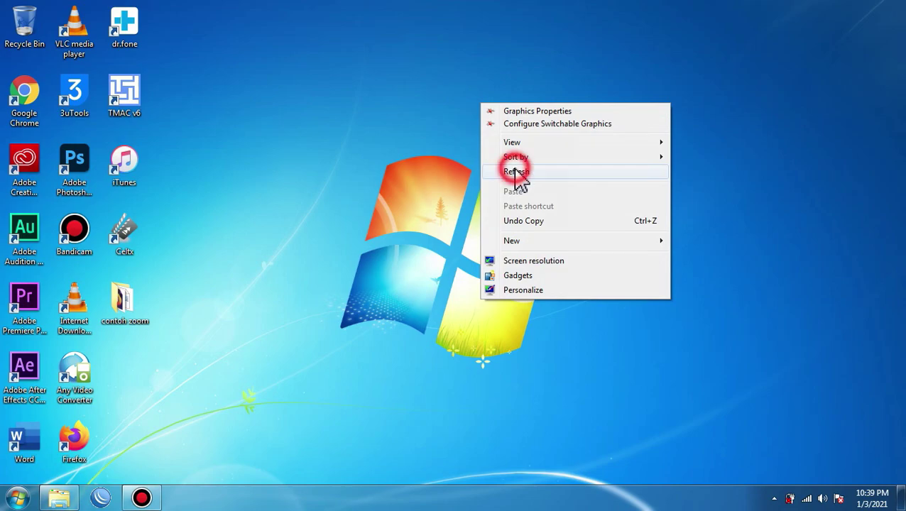
{"action": "right_click", "coordinate": [455, 68]}
{"action": "left_click", "coordinate": [489, 137]}
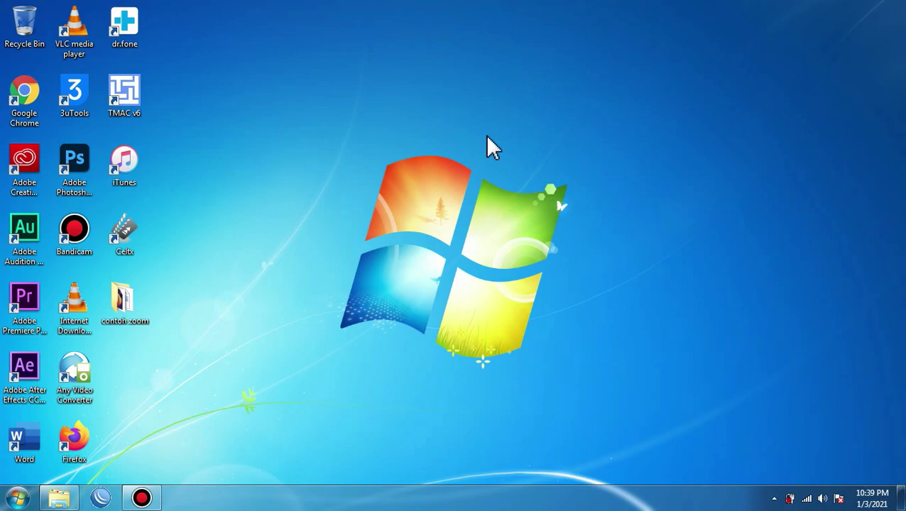
{"action": "right_click", "coordinate": [473, 111]}
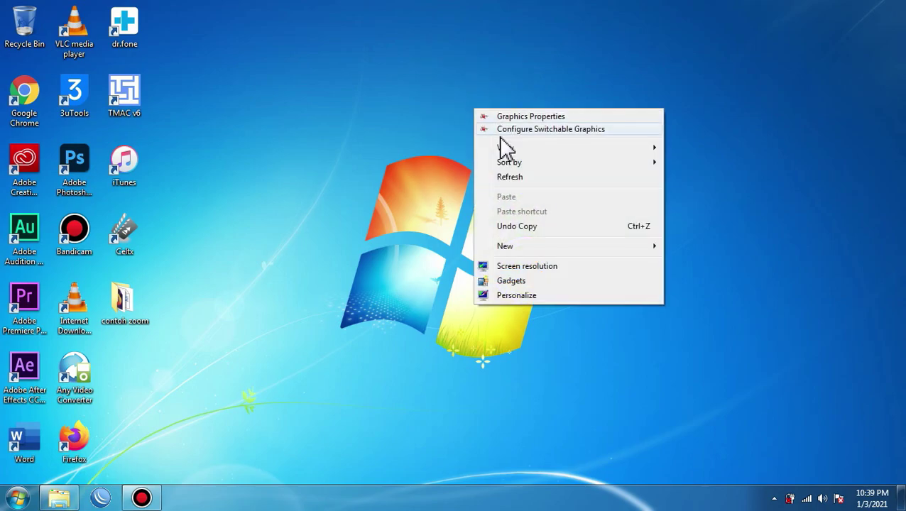
{"action": "left_click", "coordinate": [500, 176]}
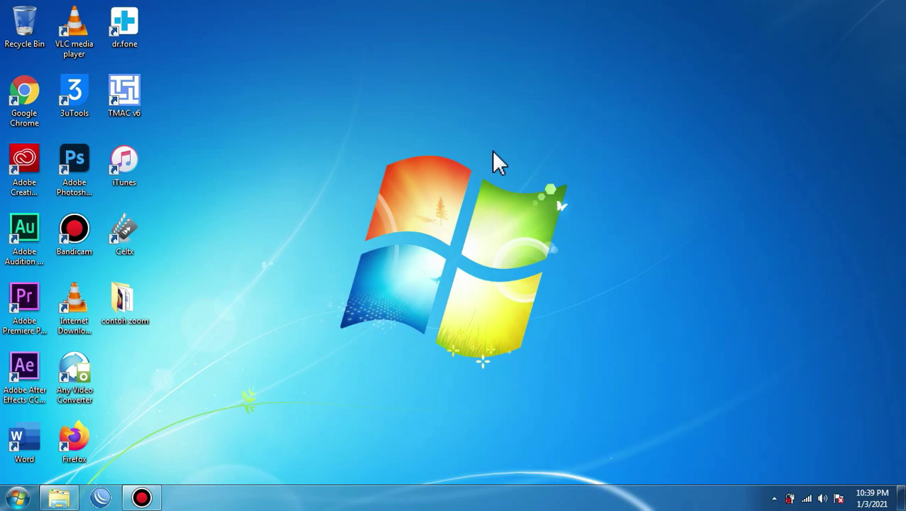
{"action": "right_click", "coordinate": [596, 235]}
{"action": "left_click", "coordinate": [634, 306]}
{"action": "right_click", "coordinate": [573, 273]}
{"action": "left_click", "coordinate": [603, 337]}
- Check the list of available wireless networks, then close it
{"action": "left_click", "coordinate": [807, 499]}
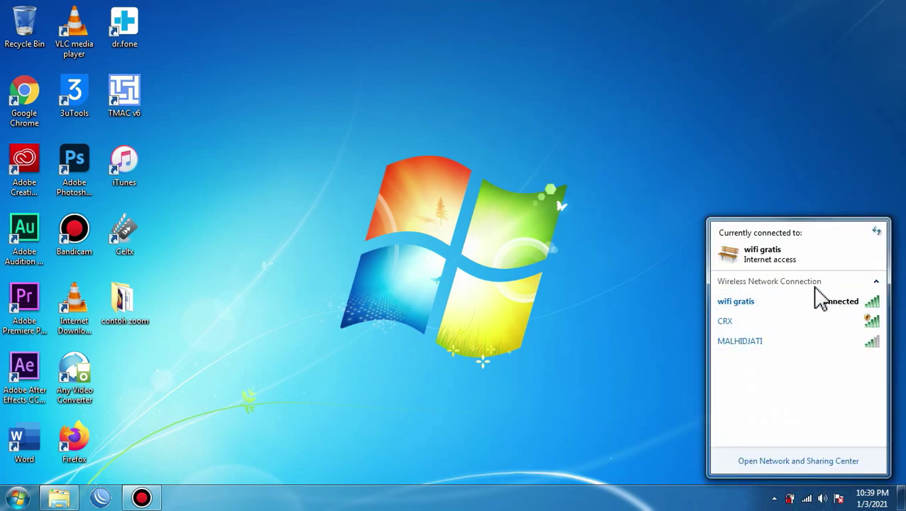
{"action": "mouse_move", "coordinate": [764, 313]}
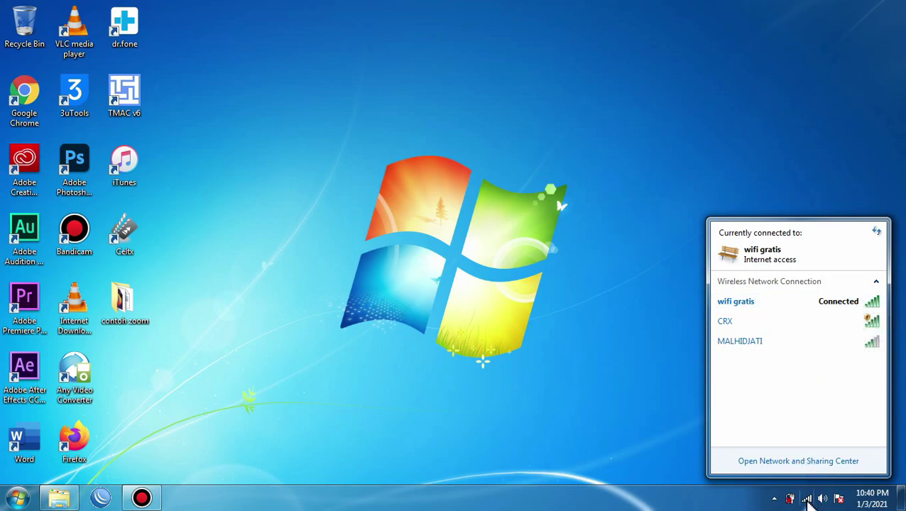
{"action": "left_click", "coordinate": [807, 498]}
- Refresh the desktop twice more from its right-click menu
{"action": "left_click", "coordinate": [434, 263]}
{"action": "right_click", "coordinate": [433, 263]}
{"action": "left_click", "coordinate": [462, 330]}
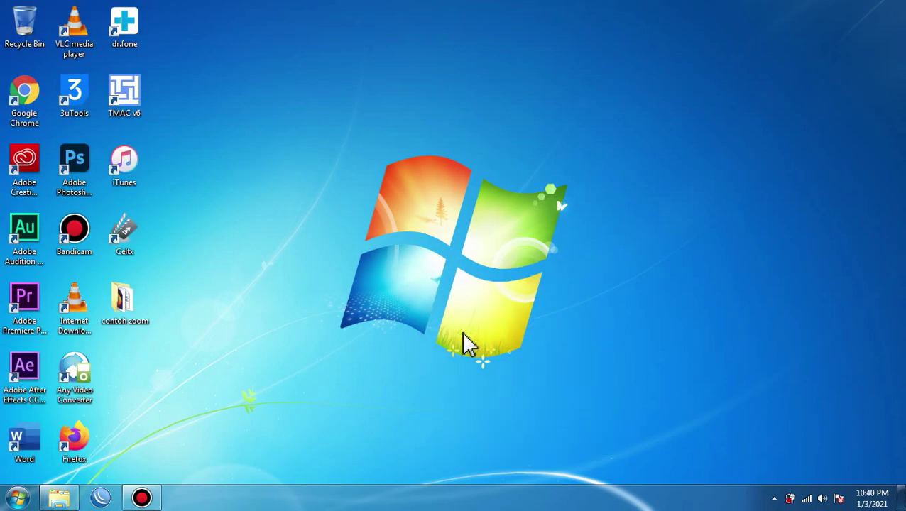
{"action": "right_click", "coordinate": [489, 258]}
{"action": "left_click", "coordinate": [511, 326]}
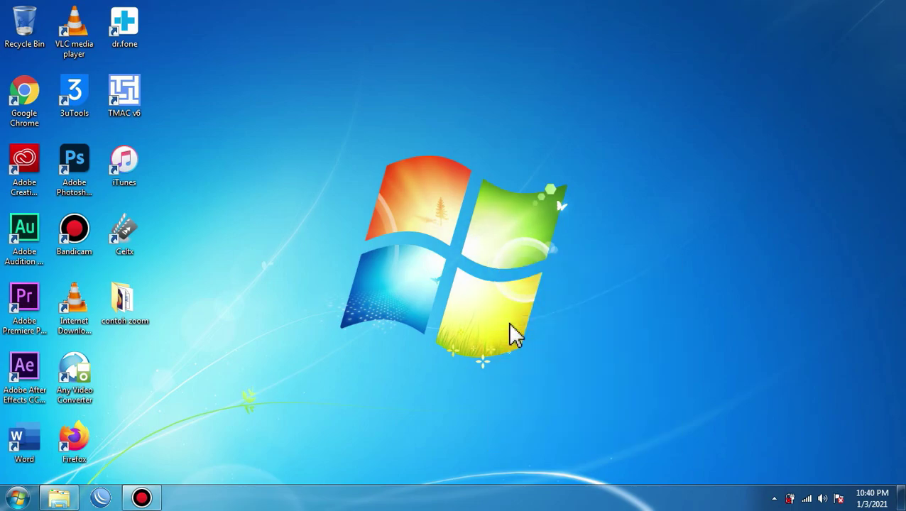
- Launch Chrome and search Google for 'modem zte f609', then switch to image results
{"action": "double_click", "coordinate": [27, 103]}
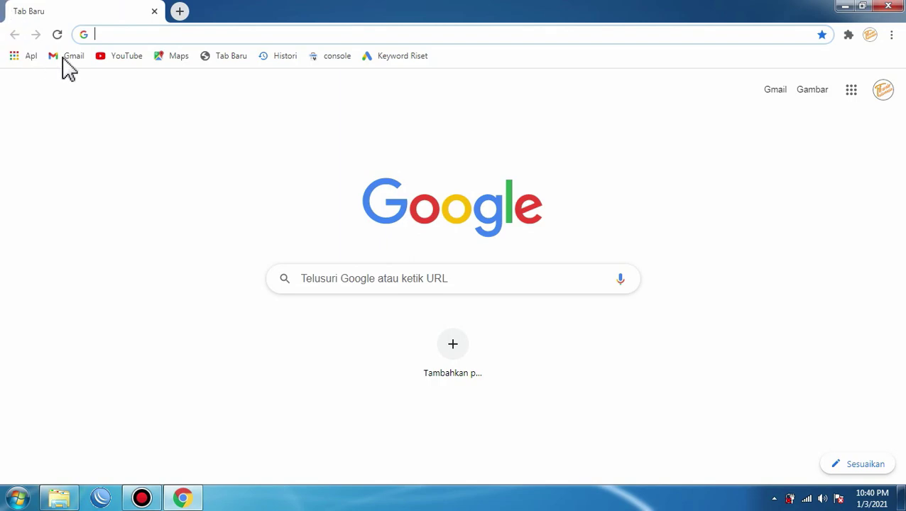
{"action": "left_click", "coordinate": [102, 34]}
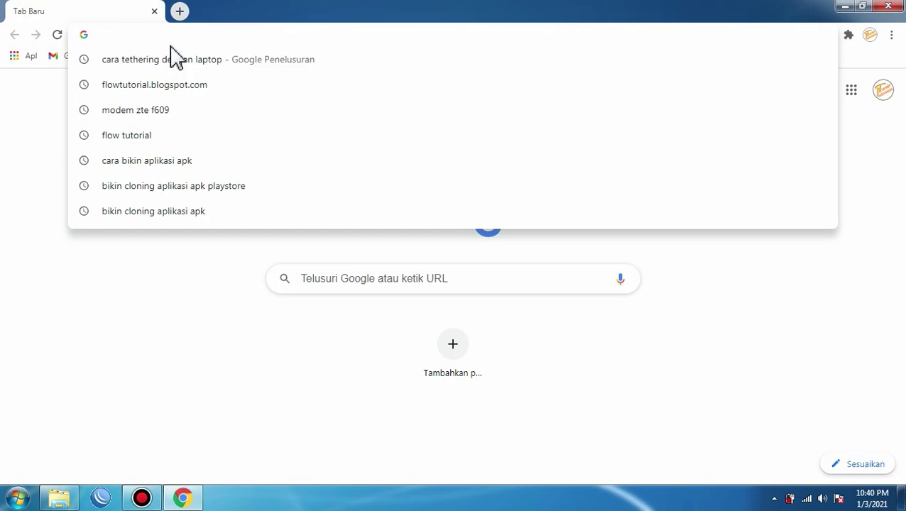
{"action": "type", "text": "modem zte f609"}
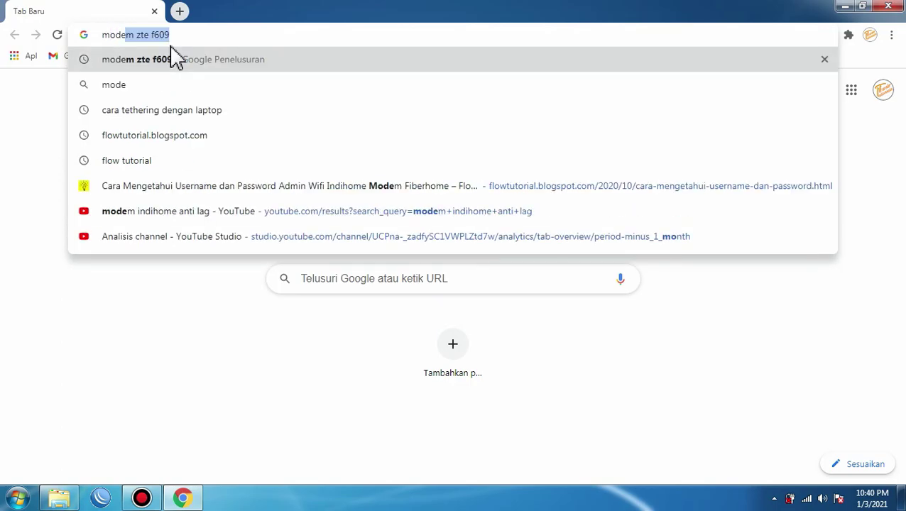
{"action": "key", "text": "Return"}
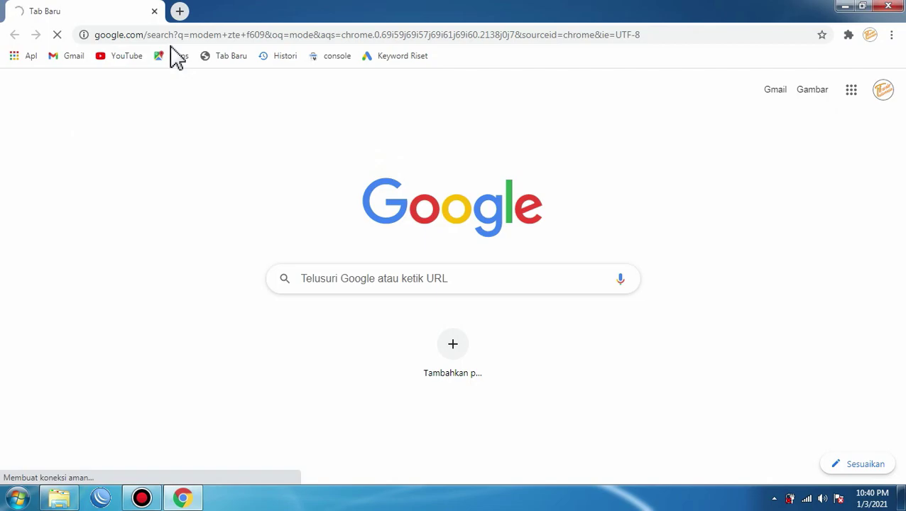
{"action": "left_click", "coordinate": [205, 140]}
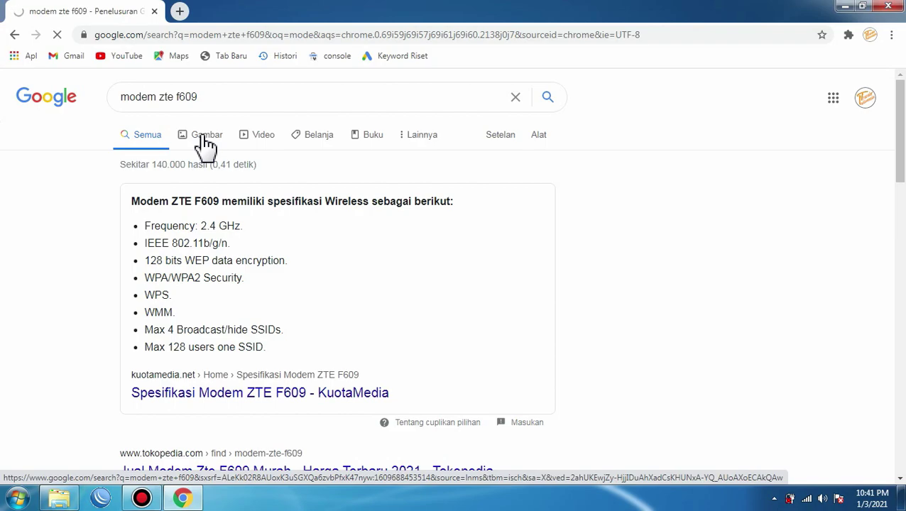
- Scroll through the Gambar image results for modem zte f609 and add a new blank tab
{"action": "left_click", "coordinate": [204, 142]}
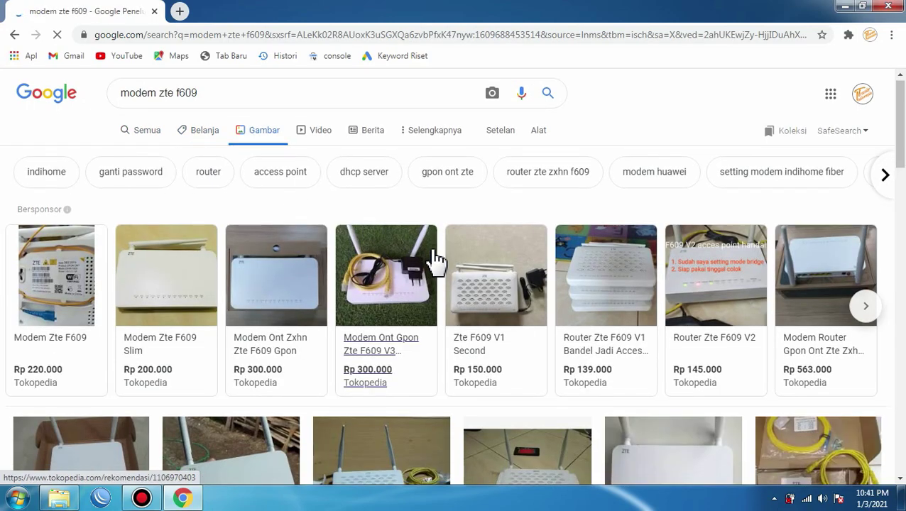
{"action": "scroll", "coordinate": [434, 259], "scroll_direction": "down", "scroll_amount": 4}
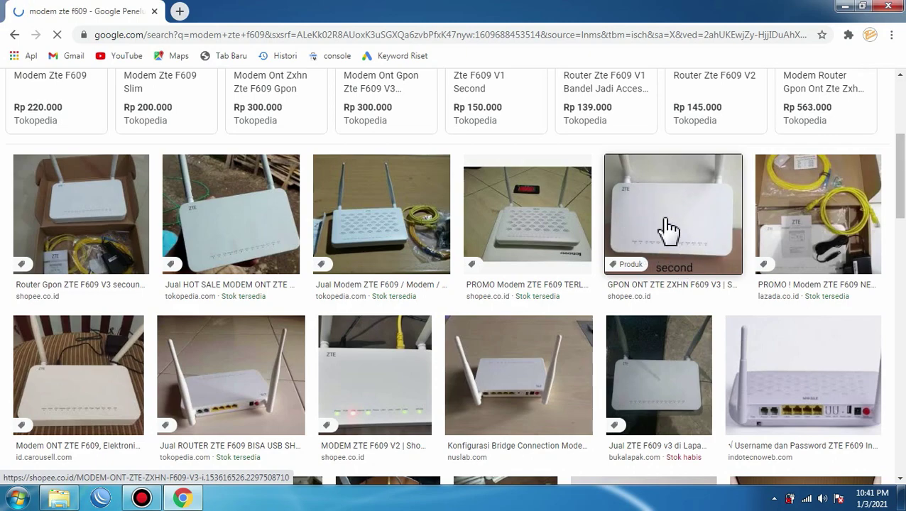
{"action": "scroll", "coordinate": [242, 273], "scroll_direction": "up", "scroll_amount": 4}
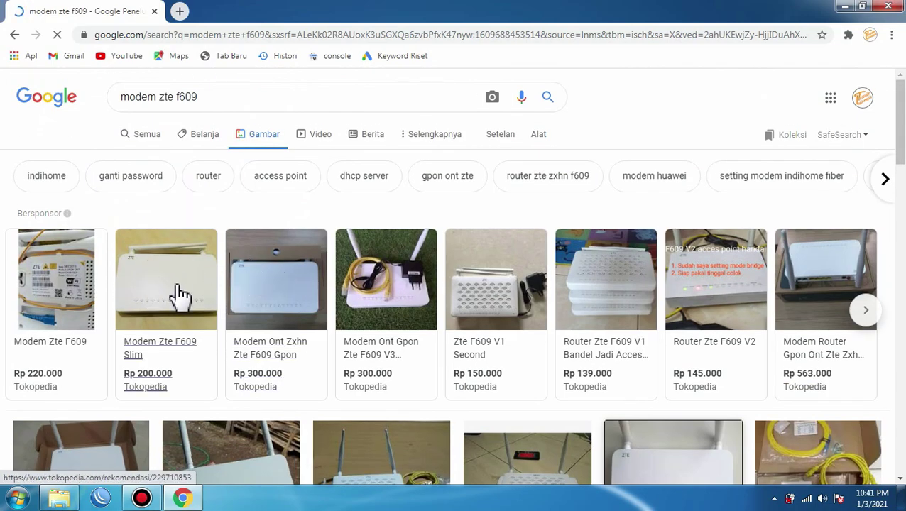
{"action": "scroll", "coordinate": [177, 313], "scroll_direction": "down", "scroll_amount": 3}
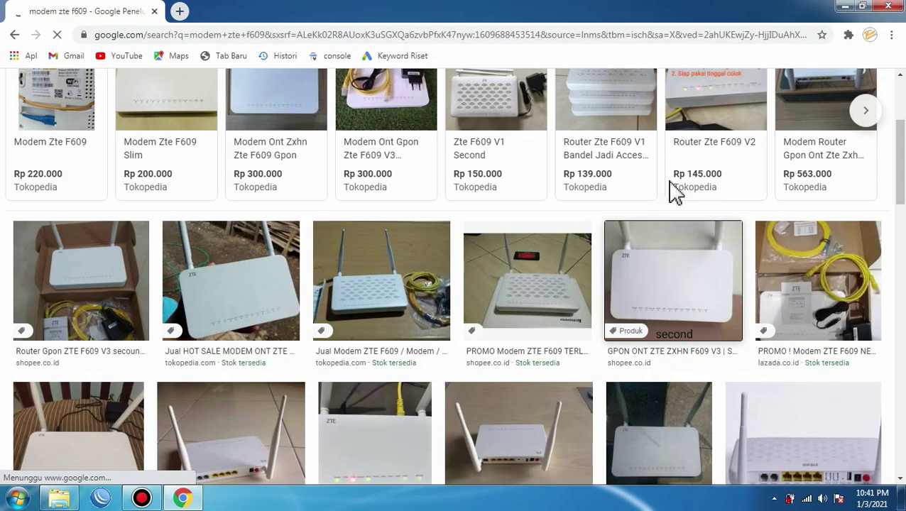
{"action": "left_click", "coordinate": [180, 11]}
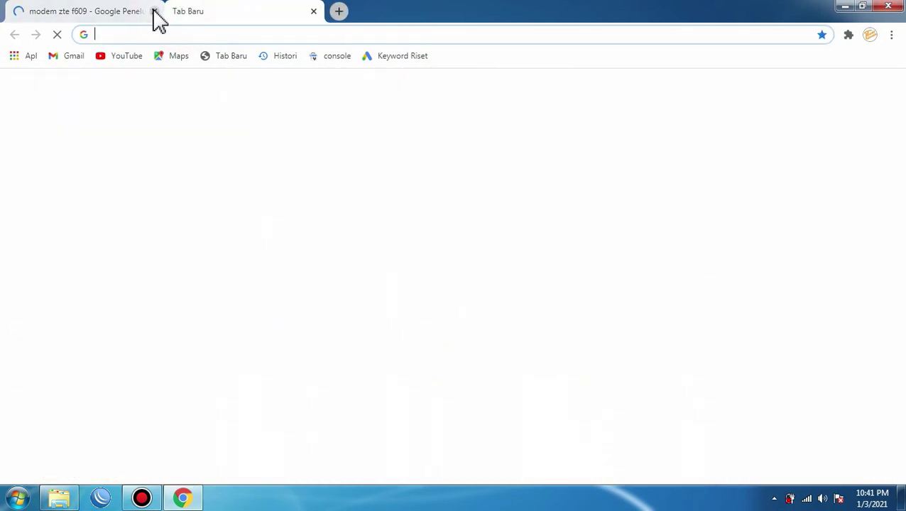
- Close the modem search tab and go to the router address 192.168.1.2
{"action": "left_click", "coordinate": [155, 12]}
{"action": "left_click", "coordinate": [127, 34]}
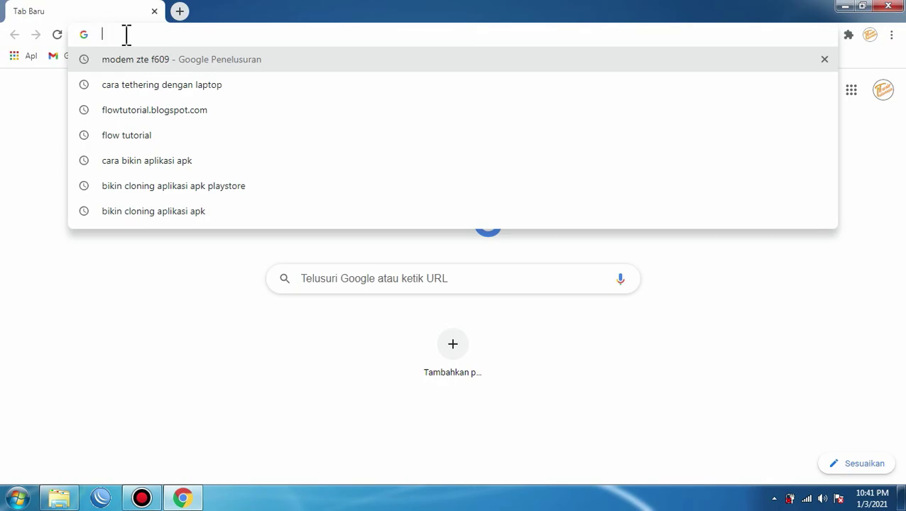
{"action": "type", "text": "192"}
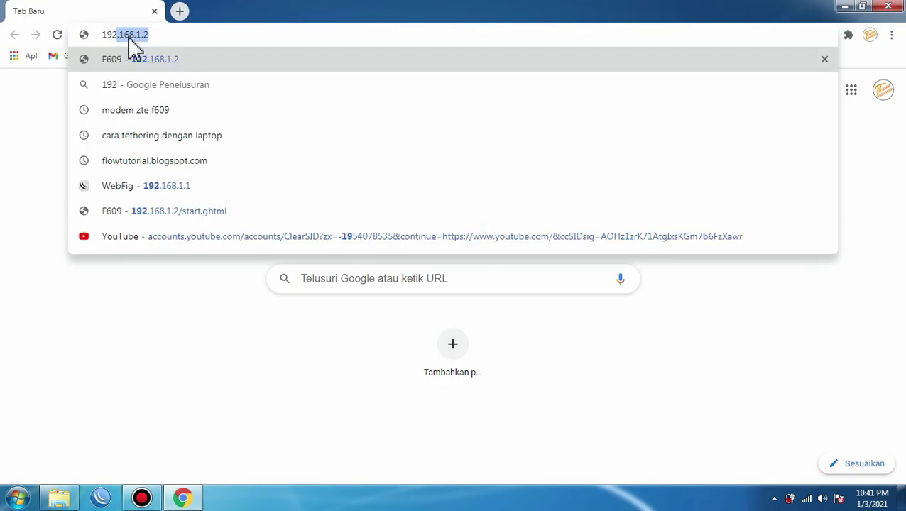
{"action": "type", "text": ".168"}
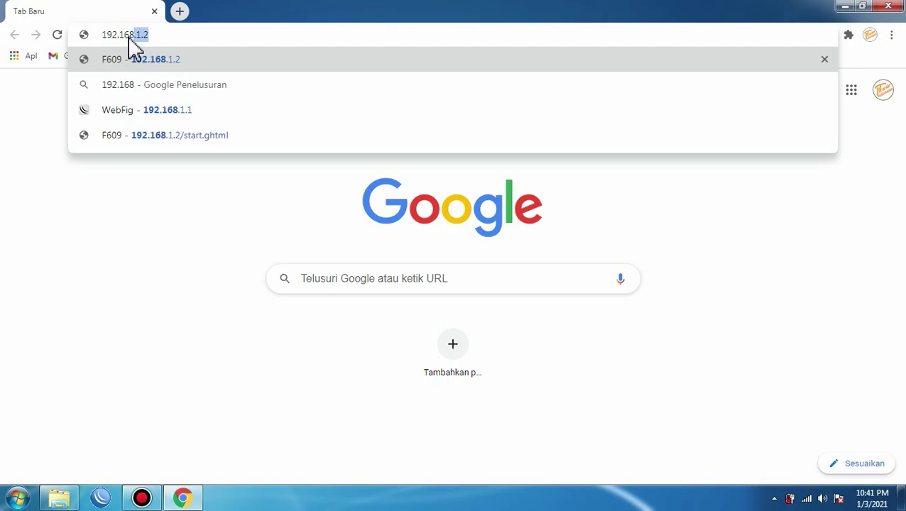
{"action": "type", "text": "."}
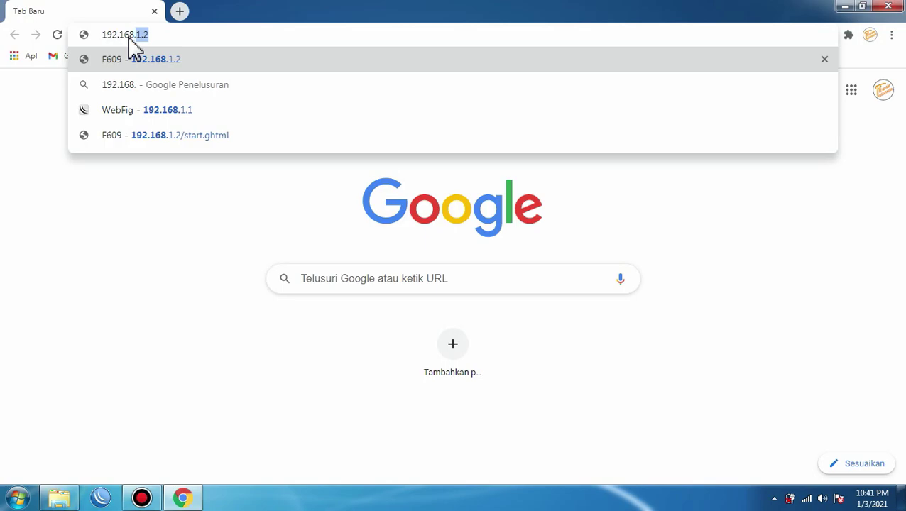
{"action": "type", "text": "1.2"}
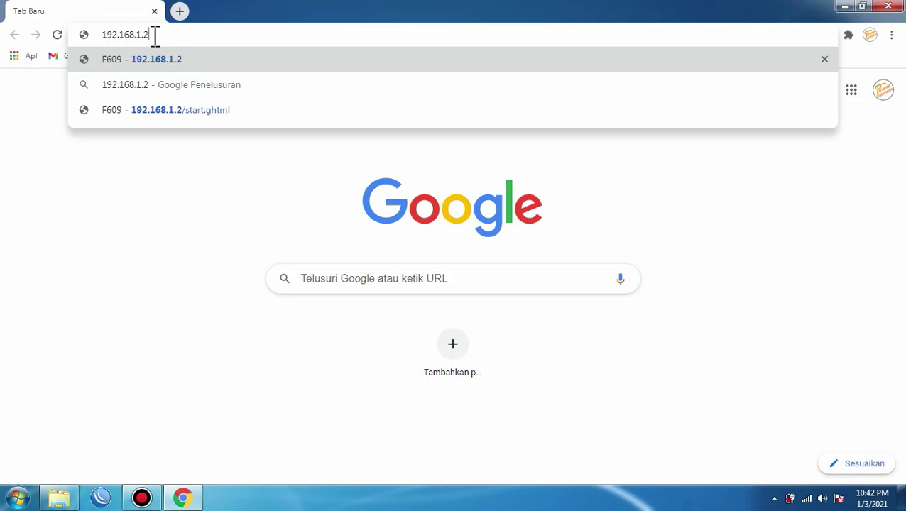
{"action": "key", "text": "Return"}
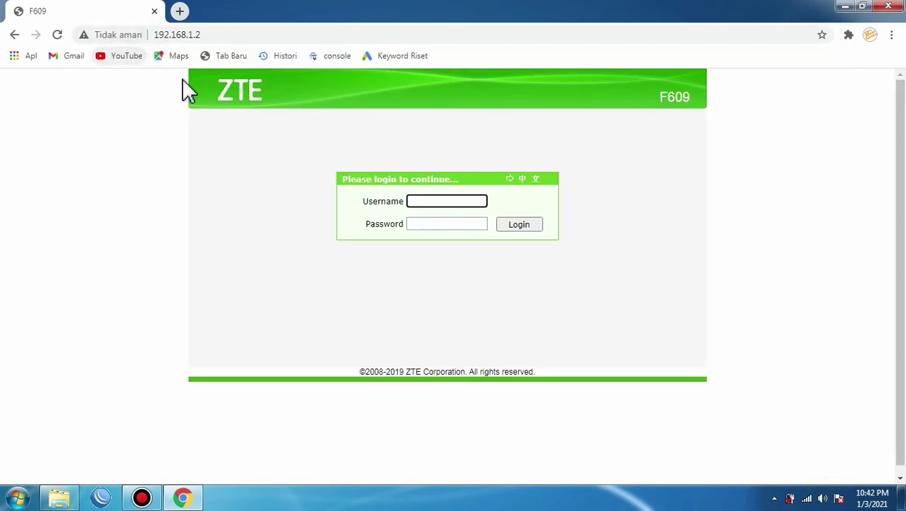
- Log in to the F609 router by entering the router username and password
{"action": "left_click", "coordinate": [433, 202]}
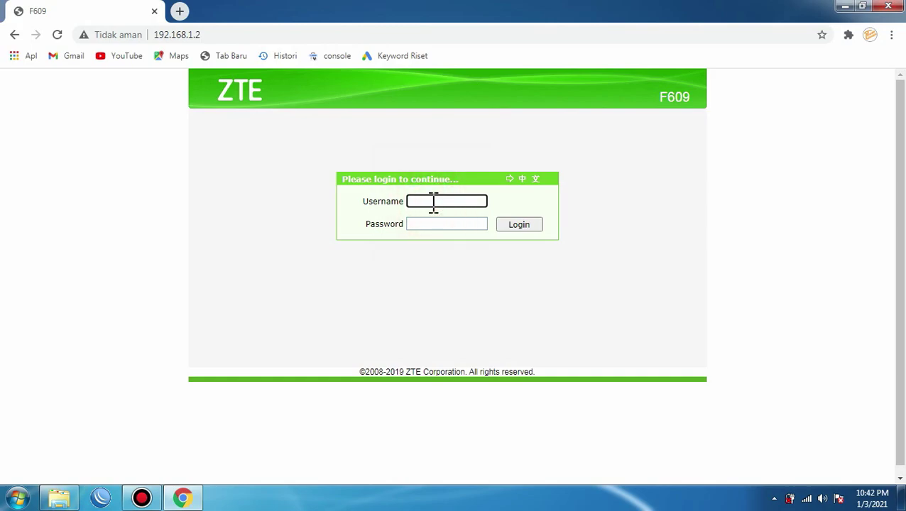
{"action": "left_click", "coordinate": [433, 202]}
{"action": "type", "text": "admin"}
{"action": "left_click", "coordinate": [422, 226]}
{"action": "type", "text": "admi"}
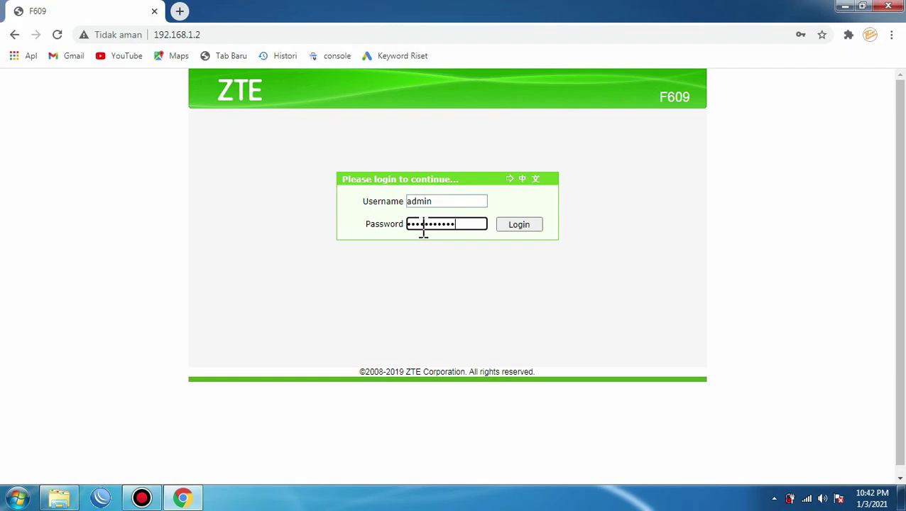
{"action": "key", "text": "Return"}
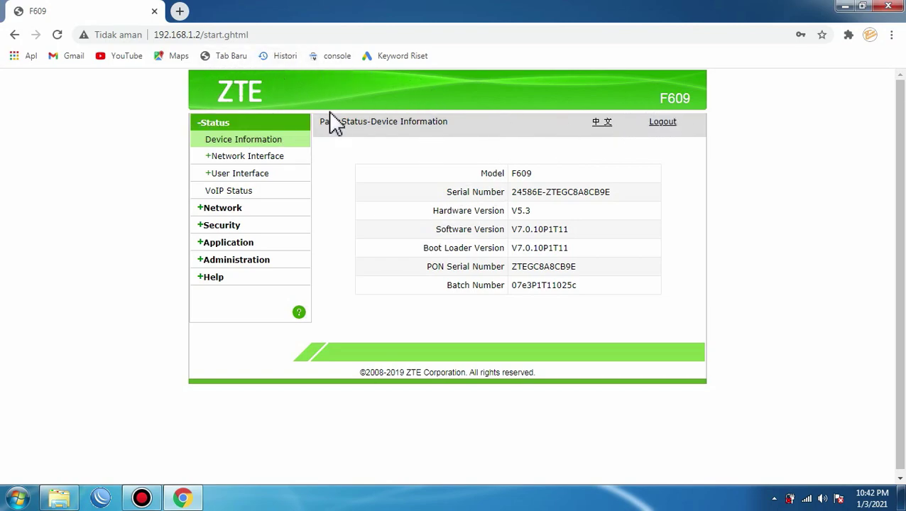
{"action": "left_click", "coordinate": [225, 210]}
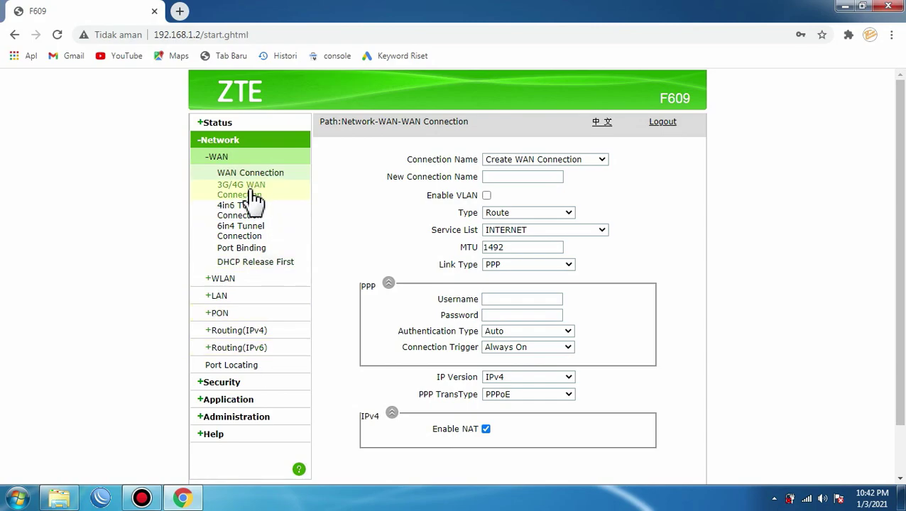
{"action": "left_click", "coordinate": [240, 281]}
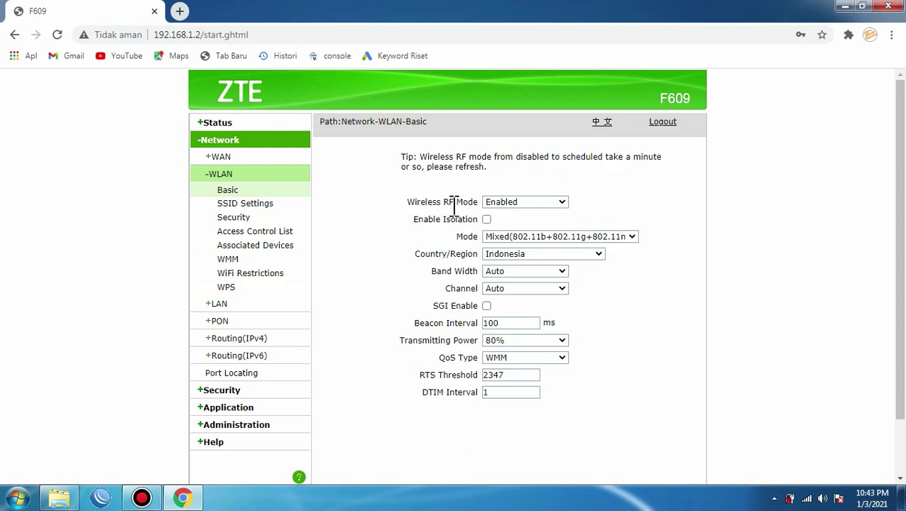
- Keep the radio enabled, set Mode to IEEE 802.11n Only and Country/Region to China
{"action": "left_click", "coordinate": [536, 201]}
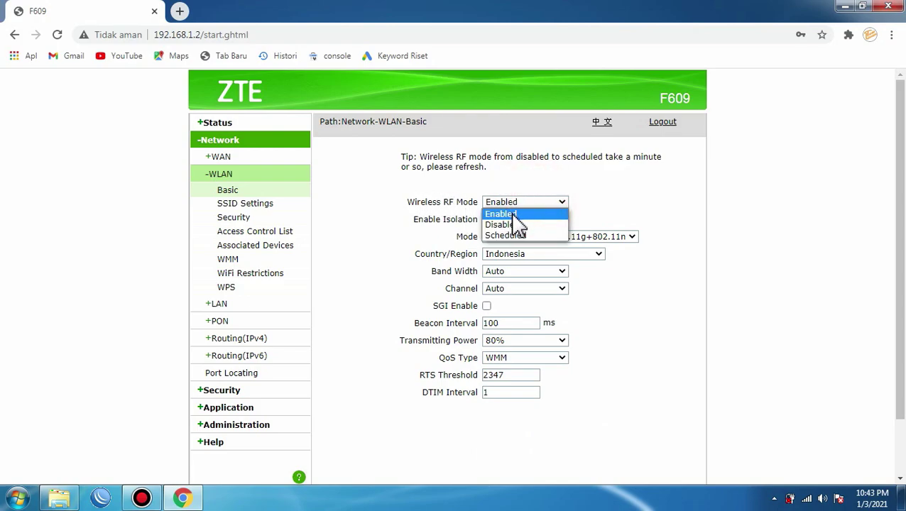
{"action": "left_click", "coordinate": [511, 214]}
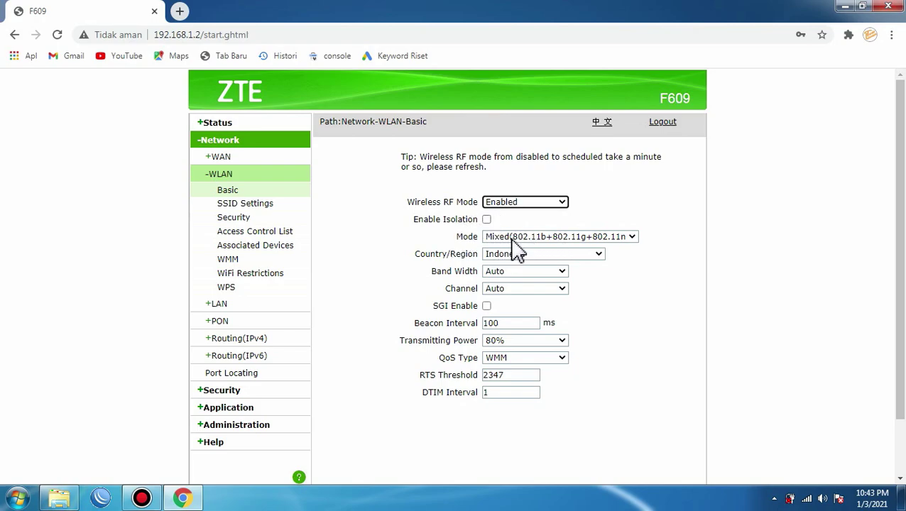
{"action": "left_click", "coordinate": [631, 239]}
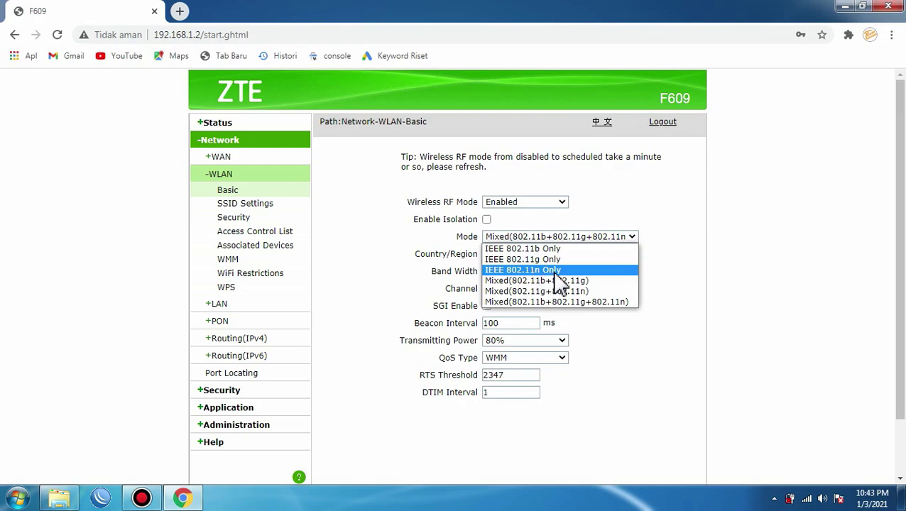
{"action": "left_click", "coordinate": [556, 272]}
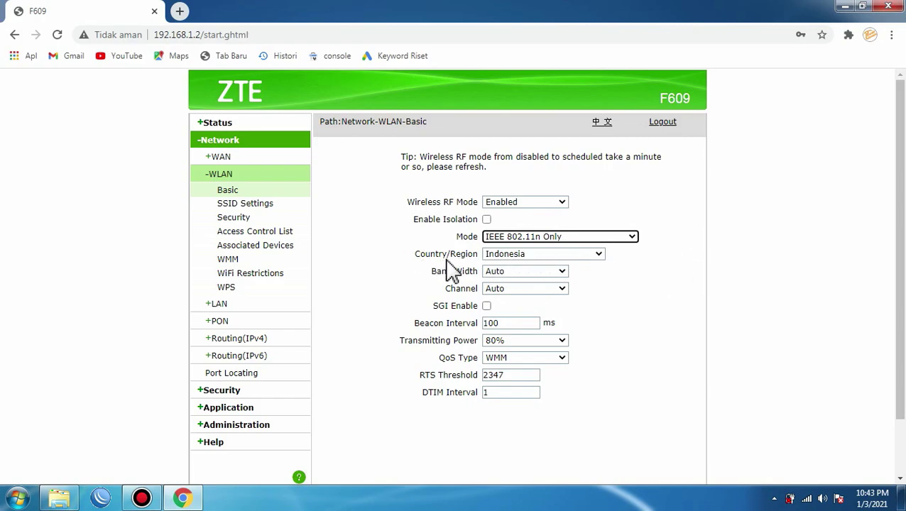
{"action": "left_click", "coordinate": [566, 257]}
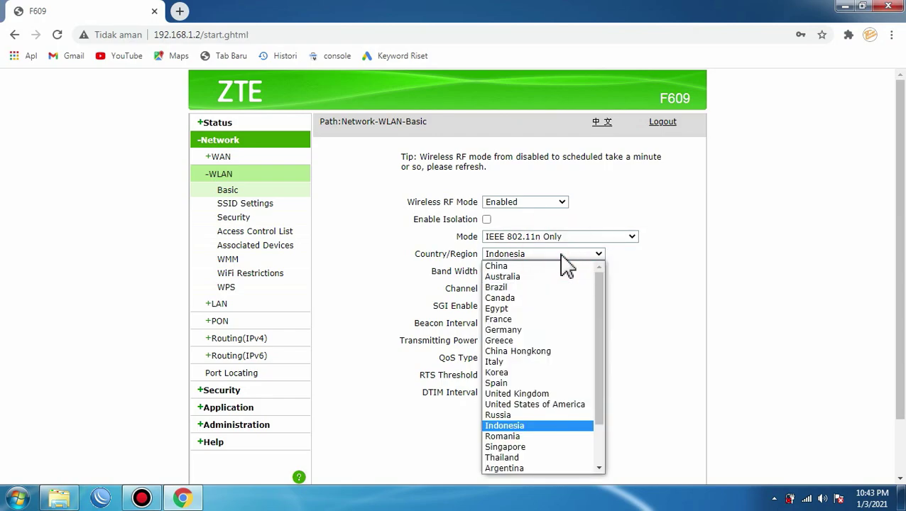
{"action": "left_click", "coordinate": [506, 265]}
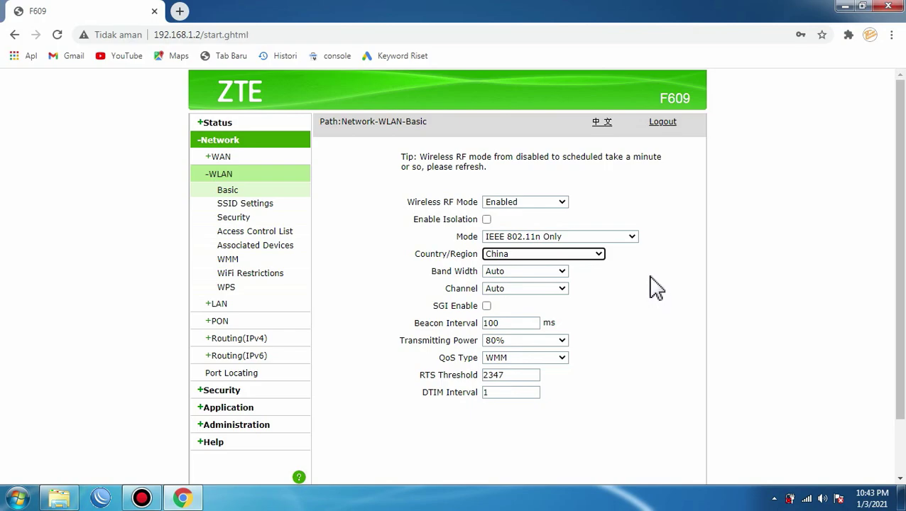
- Set Band Width to 20MHz and Channel to 11 on the WLAN Basic page
{"action": "left_click", "coordinate": [563, 273]}
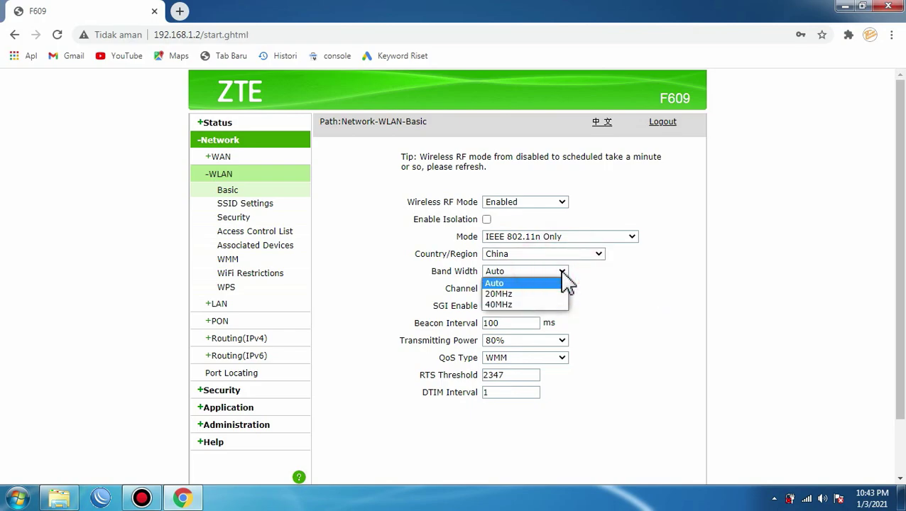
{"action": "left_click", "coordinate": [619, 270]}
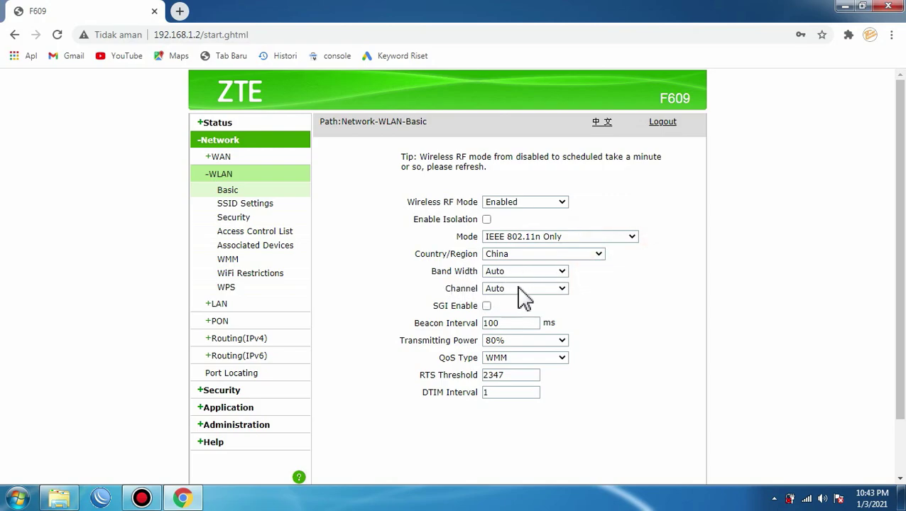
{"action": "left_click", "coordinate": [528, 288]}
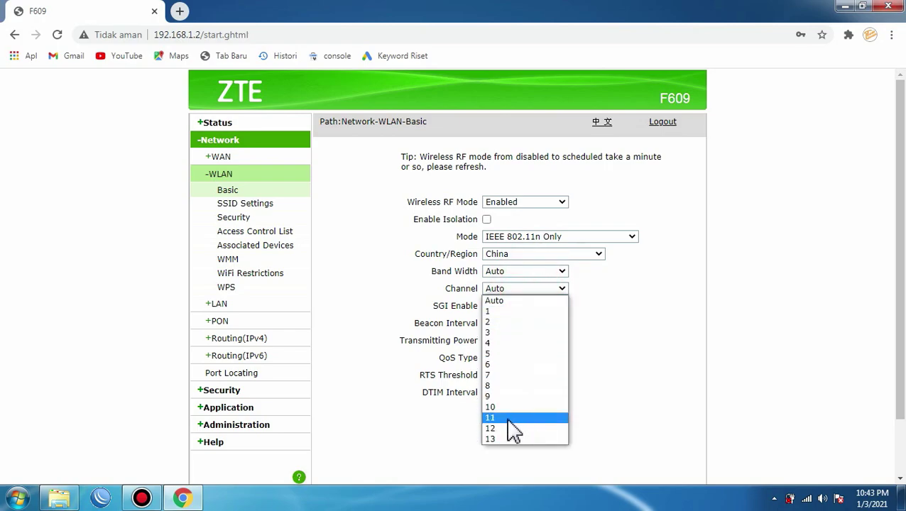
{"action": "left_click", "coordinate": [670, 305]}
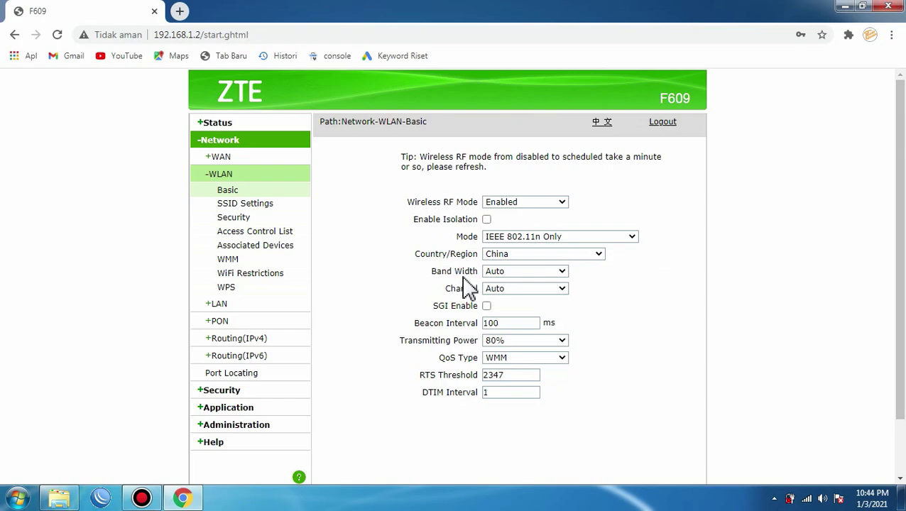
{"action": "left_click", "coordinate": [527, 274]}
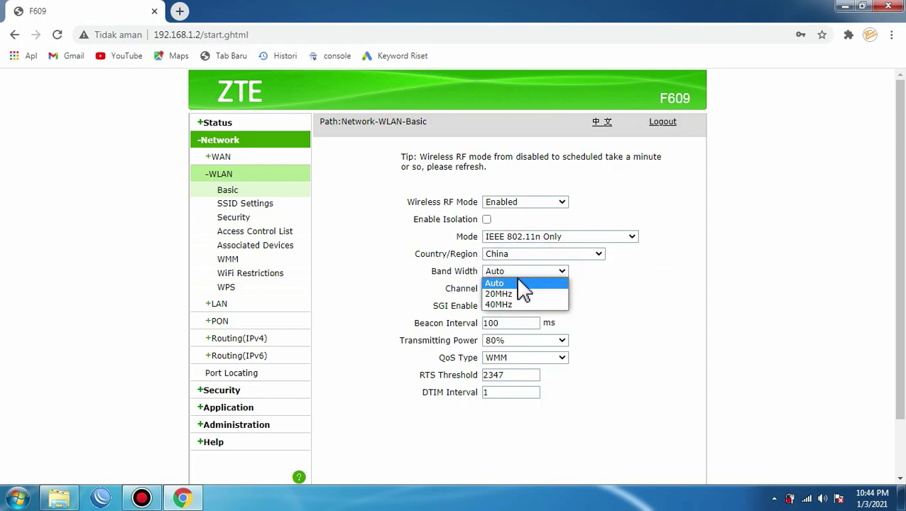
{"action": "left_click", "coordinate": [510, 297]}
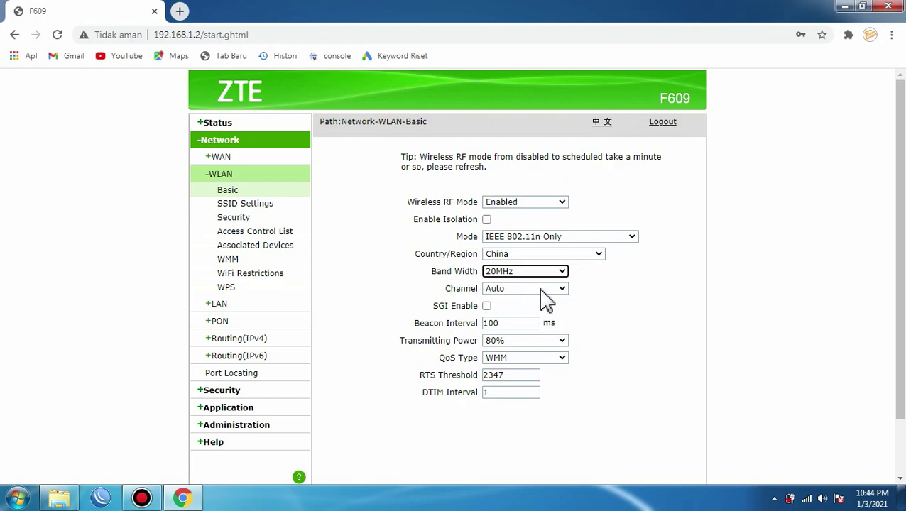
{"action": "left_click", "coordinate": [553, 291]}
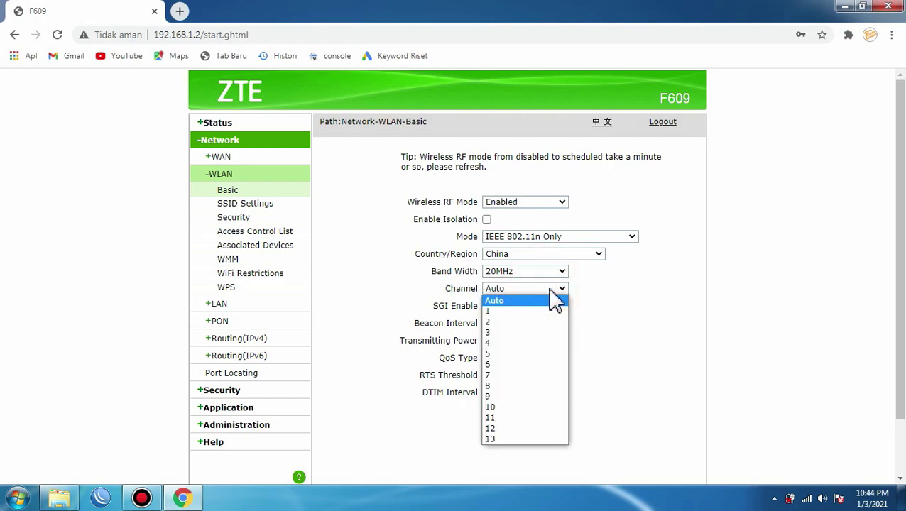
{"action": "left_click", "coordinate": [506, 419]}
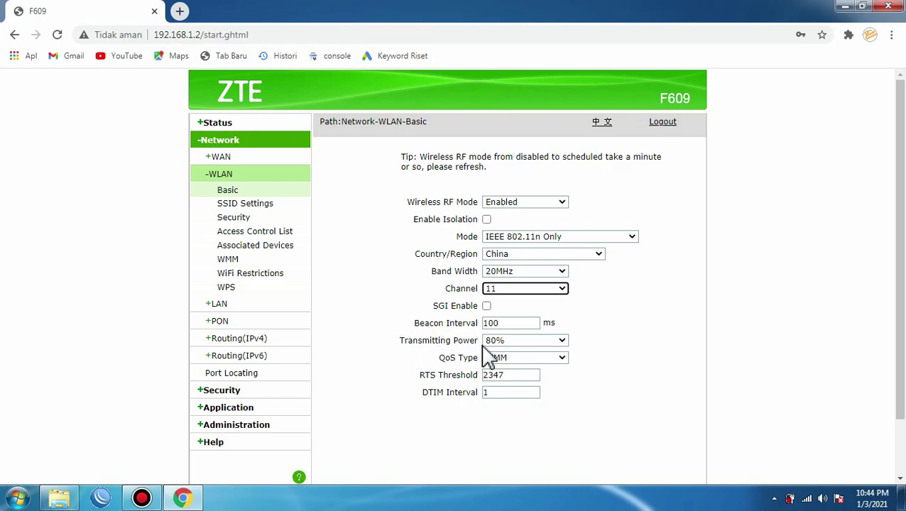
- Set Transmitting Power to 100%, keep QoS at WMM, submit, then go to SSID Settings
{"action": "left_click", "coordinate": [548, 342]}
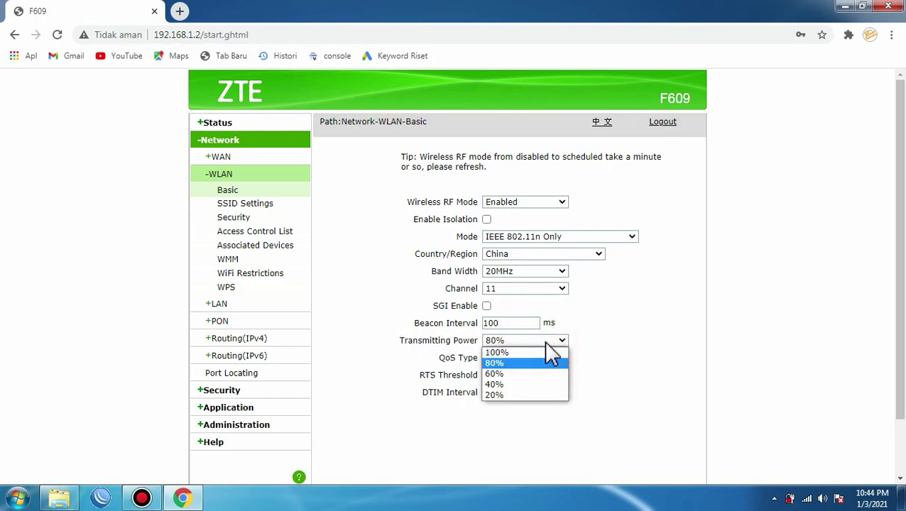
{"action": "left_click", "coordinate": [522, 353]}
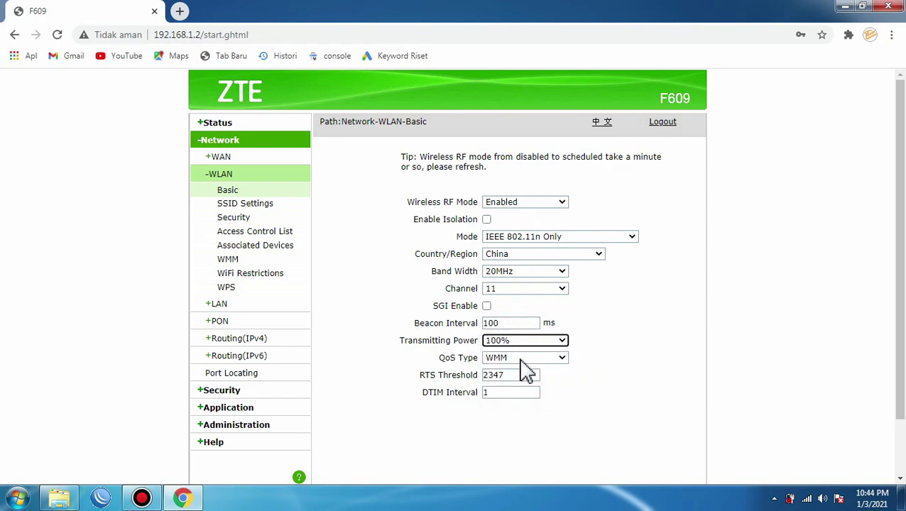
{"action": "left_click", "coordinate": [529, 358]}
{"action": "left_click", "coordinate": [610, 370]}
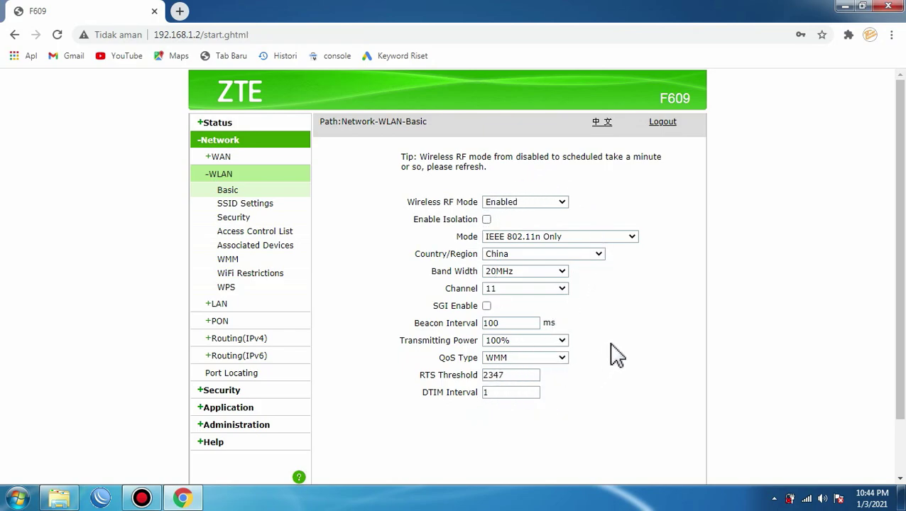
{"action": "scroll", "coordinate": [616, 348], "scroll_direction": "down", "scroll_amount": 2}
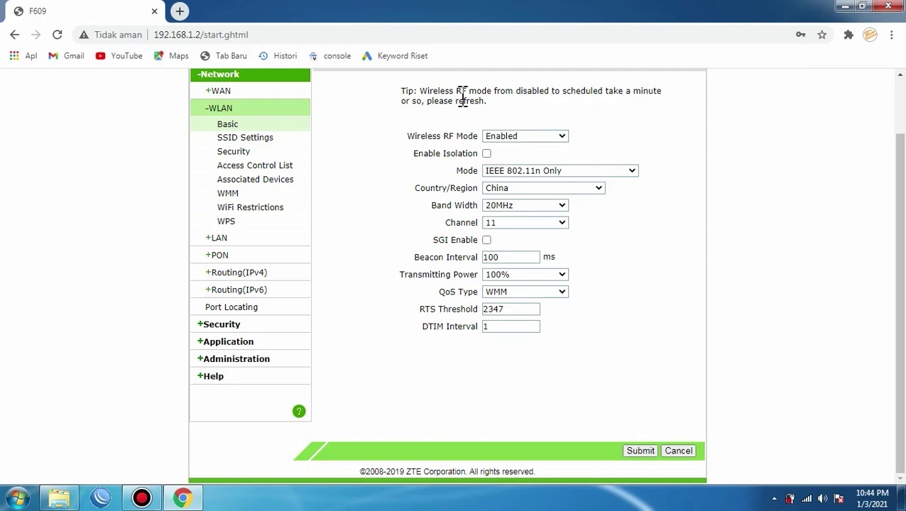
{"action": "left_click", "coordinate": [640, 452]}
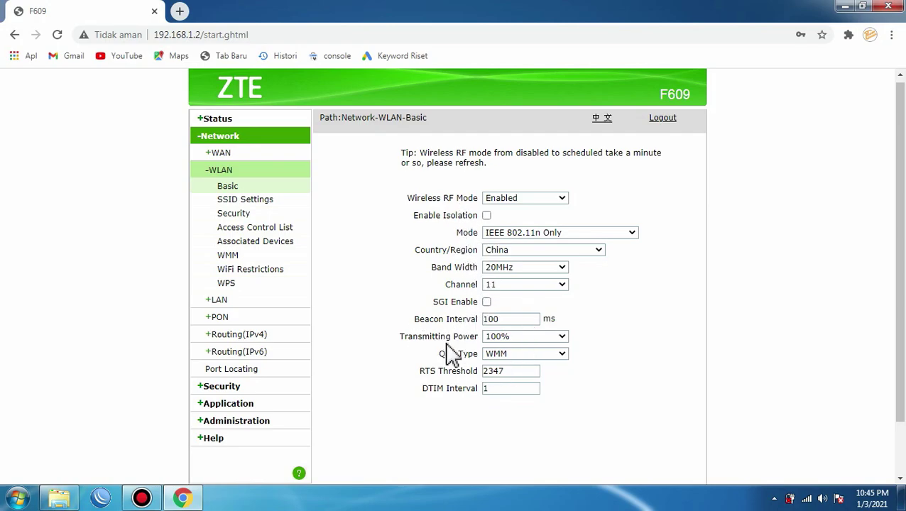
{"action": "left_click", "coordinate": [267, 206]}
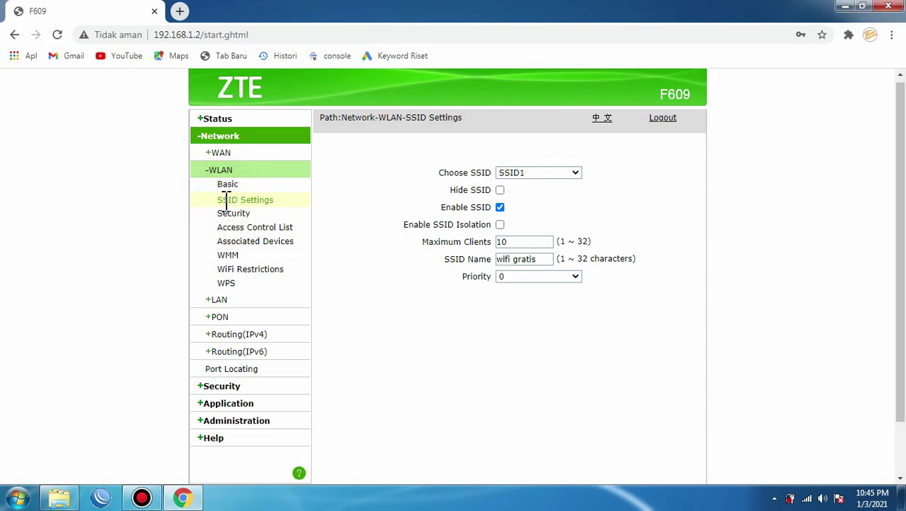
{"action": "scroll", "coordinate": [242, 228], "scroll_direction": "down", "scroll_amount": 2}
{"action": "scroll", "coordinate": [247, 240], "scroll_direction": "up", "scroll_amount": 2}
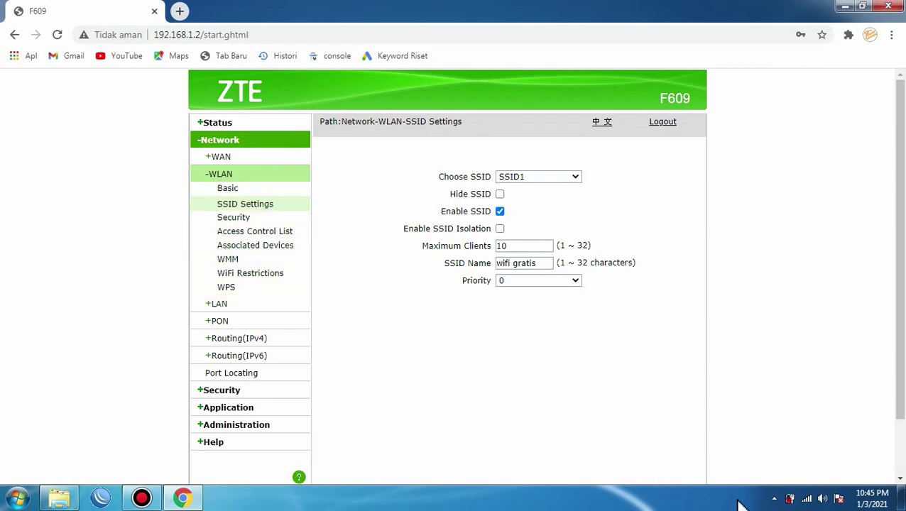
{"action": "left_click", "coordinate": [810, 500]}
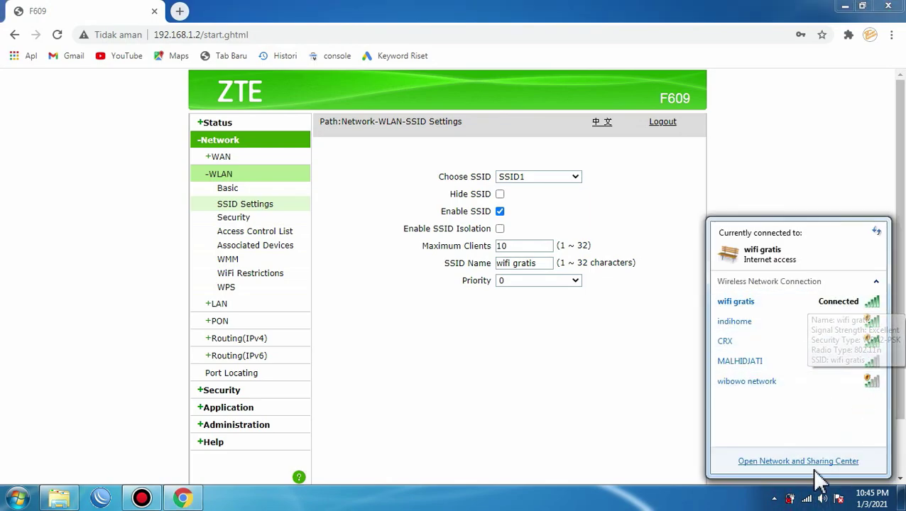
{"action": "left_click", "coordinate": [809, 500]}
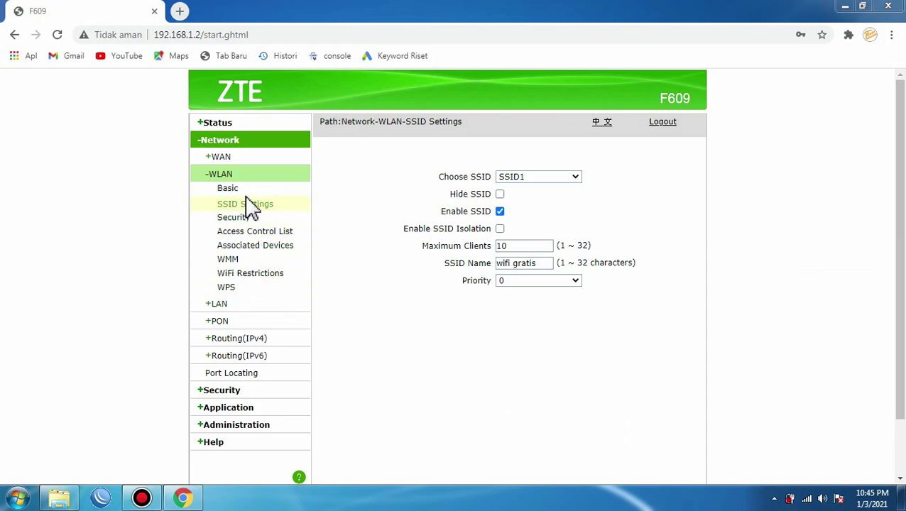
{"action": "left_click", "coordinate": [258, 205]}
{"action": "left_click", "coordinate": [245, 204]}
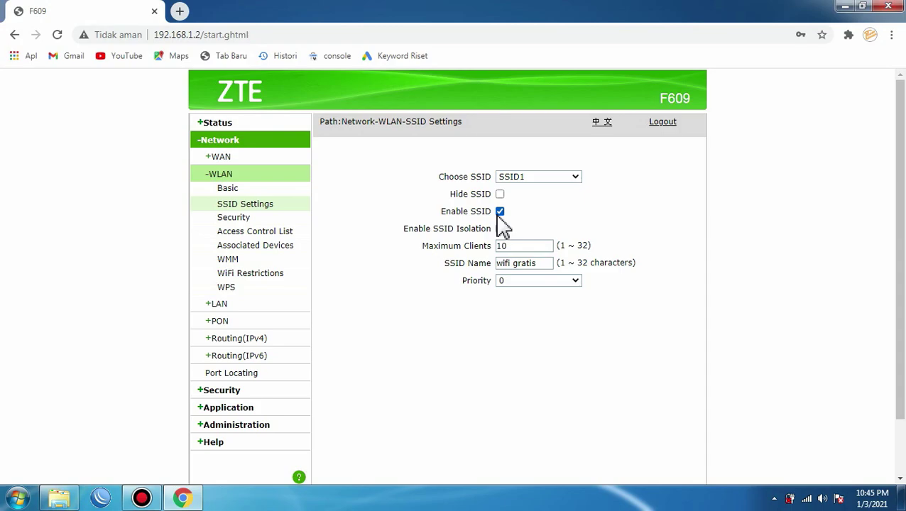
{"action": "left_click", "coordinate": [557, 283]}
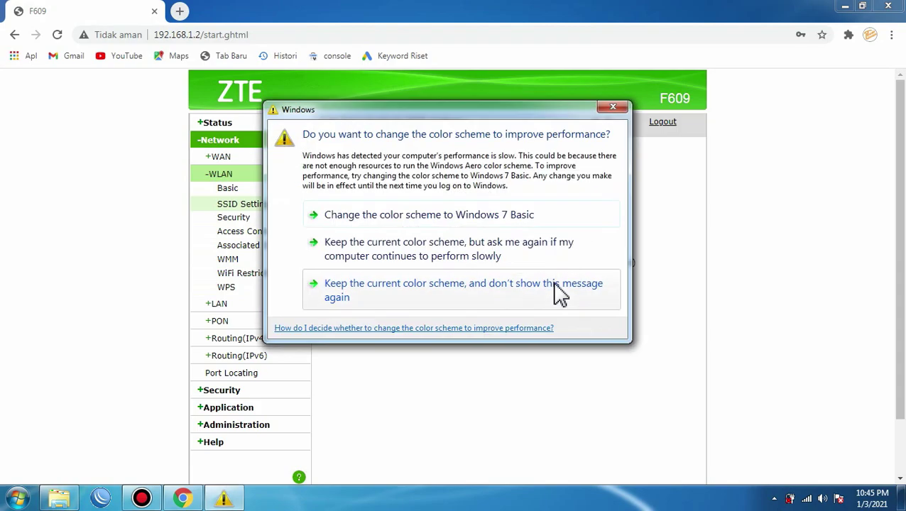
{"action": "left_click", "coordinate": [612, 109]}
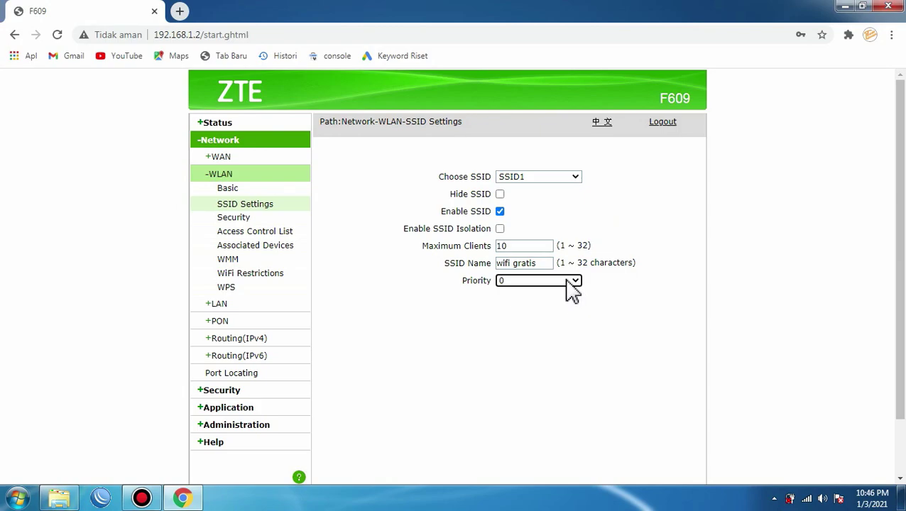
{"action": "left_click", "coordinate": [573, 285]}
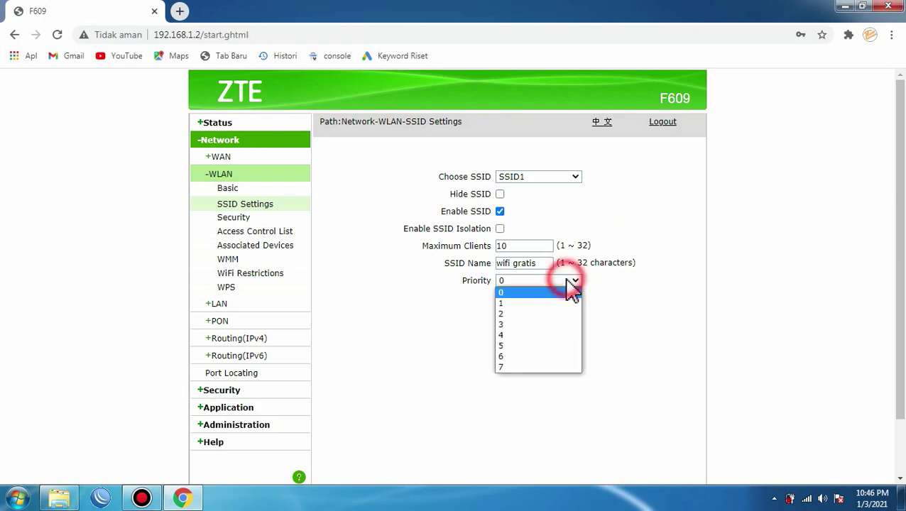
{"action": "left_click", "coordinate": [509, 293]}
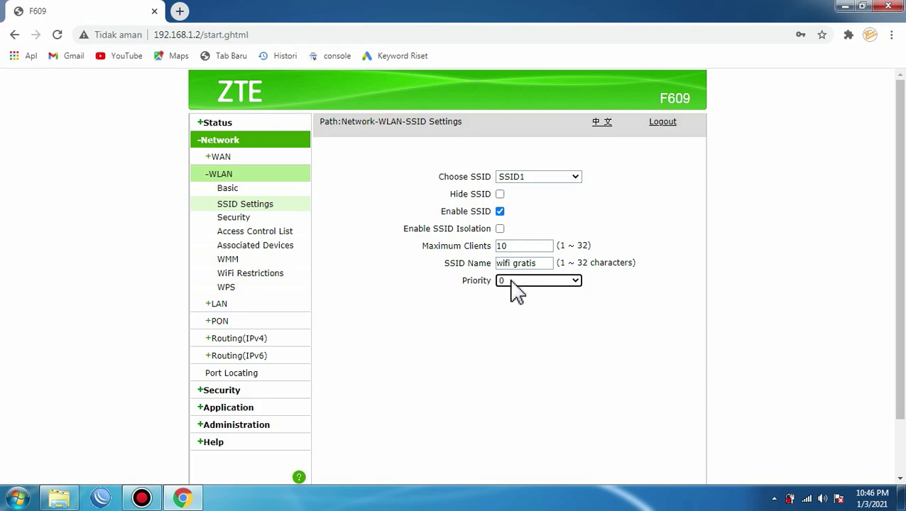
{"action": "left_click", "coordinate": [532, 286]}
{"action": "left_click", "coordinate": [613, 296]}
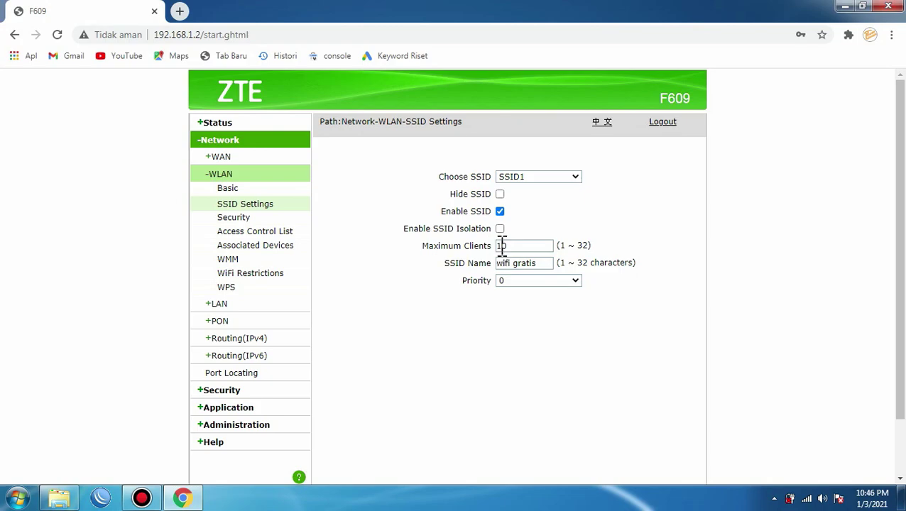
- Change Maximum Clients for SSID 'wifi gratis' from 10 to 2 and submit
{"action": "left_click", "coordinate": [513, 245]}
{"action": "key", "text": "BackSpace"}
{"action": "key", "text": "BackSpace"}
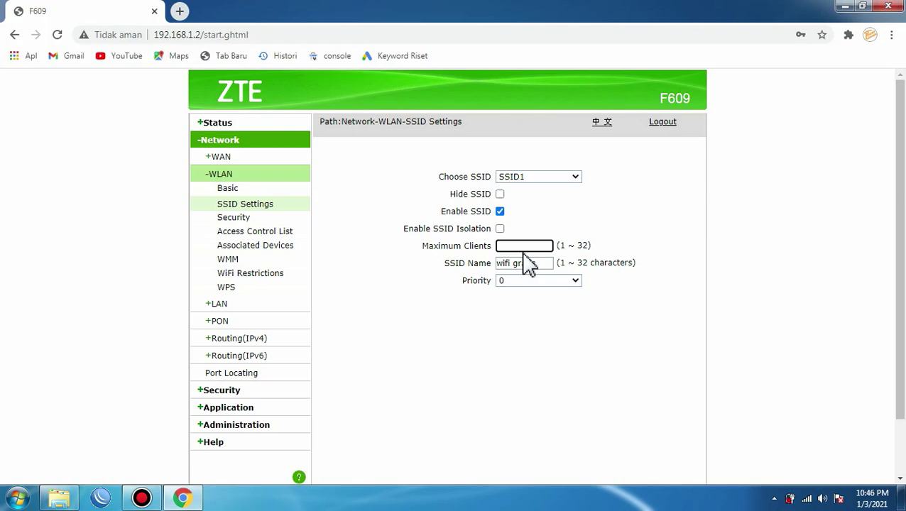
{"action": "left_click", "coordinate": [501, 344]}
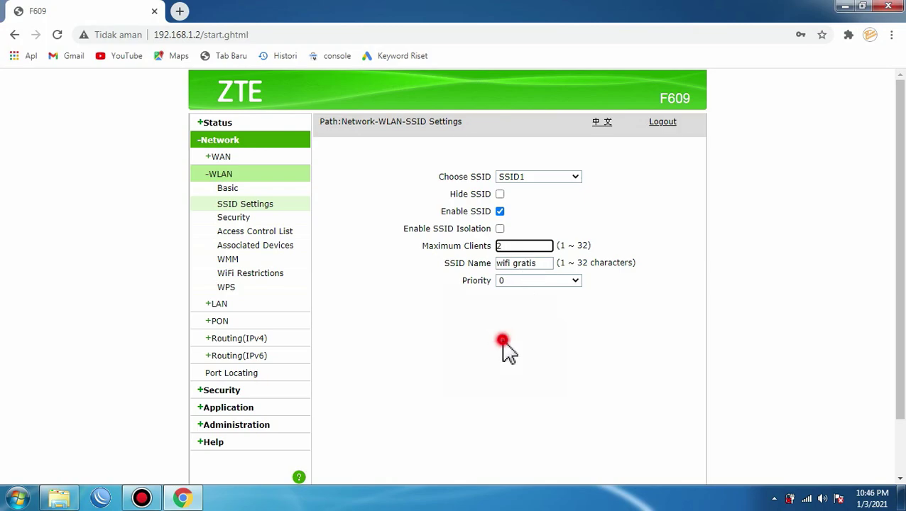
{"action": "scroll", "coordinate": [565, 337], "scroll_direction": "down", "scroll_amount": 2}
{"action": "left_click", "coordinate": [642, 452]}
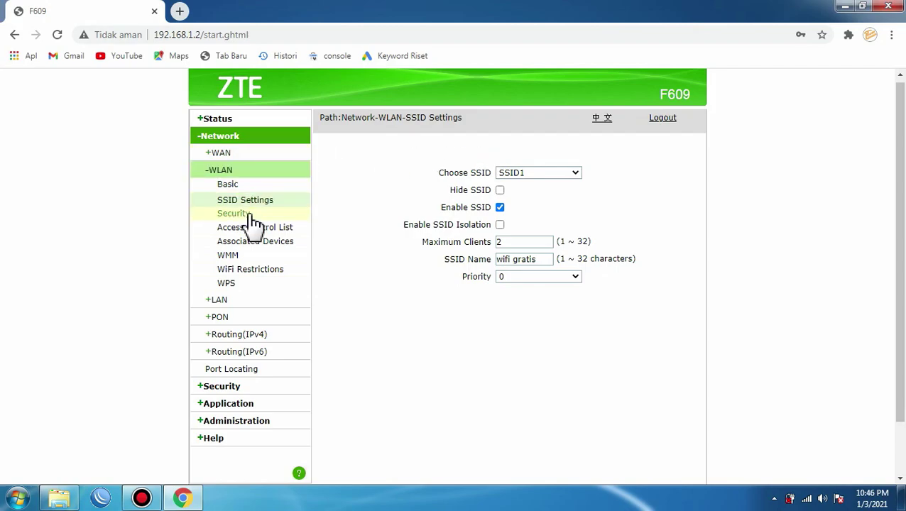
{"action": "scroll", "coordinate": [250, 263], "scroll_direction": "down", "scroll_amount": 2}
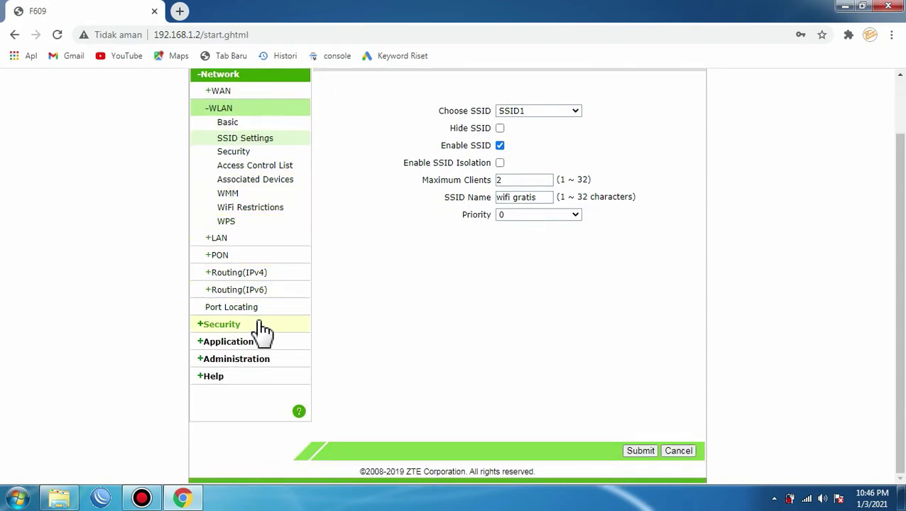
- Go to Administration > System Management in the left menu
{"action": "left_click", "coordinate": [235, 367]}
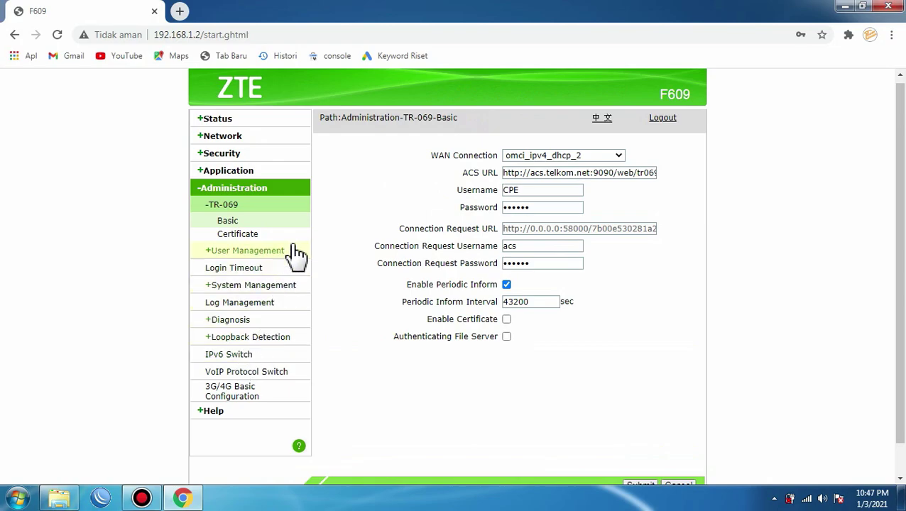
{"action": "left_click", "coordinate": [238, 285]}
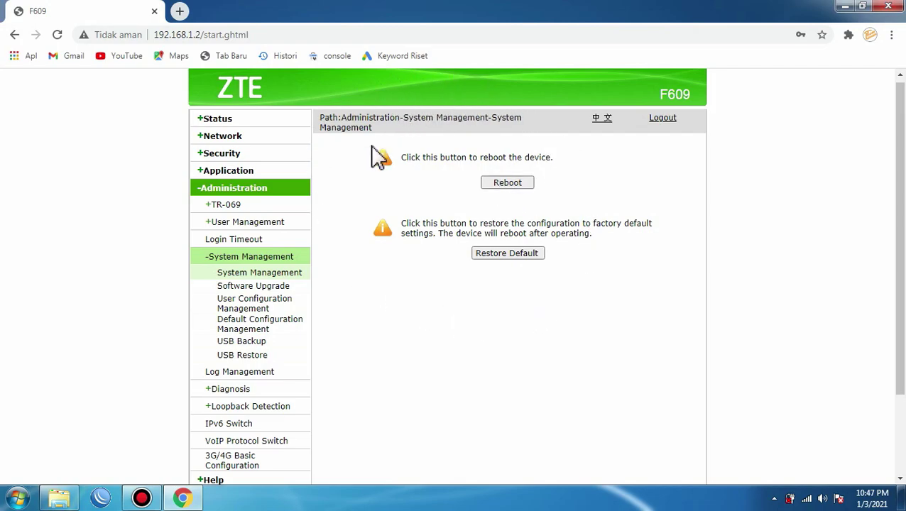
- Reboot the router, confirm the restart, and bring up the wireless networks list
{"action": "left_click", "coordinate": [507, 182]}
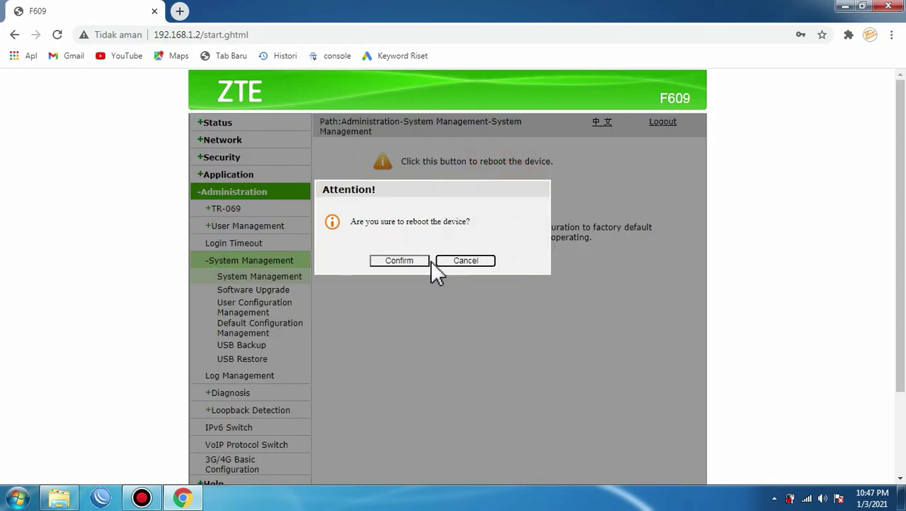
{"action": "left_click", "coordinate": [391, 261]}
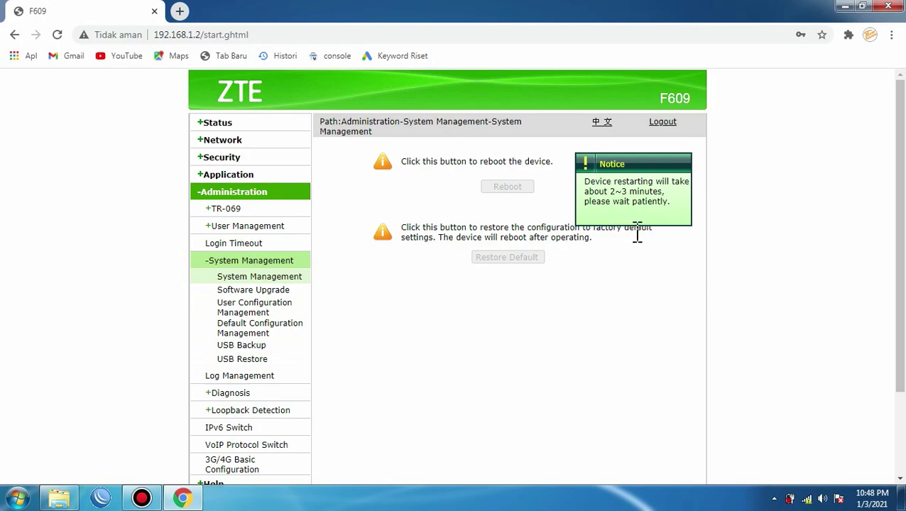
{"action": "left_click", "coordinate": [807, 499]}
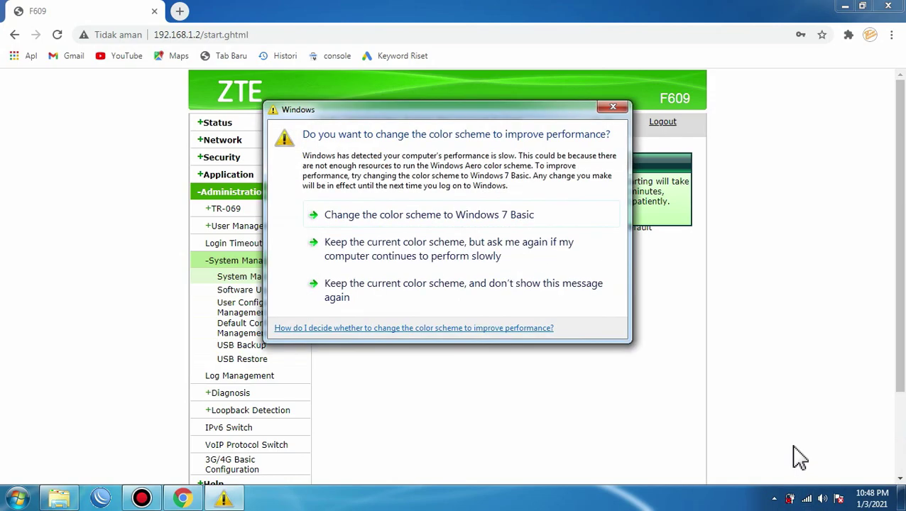
- Dismiss the Windows colour-scheme prompt and connect the PC to the wifi gratis network
{"action": "left_click", "coordinate": [614, 109]}
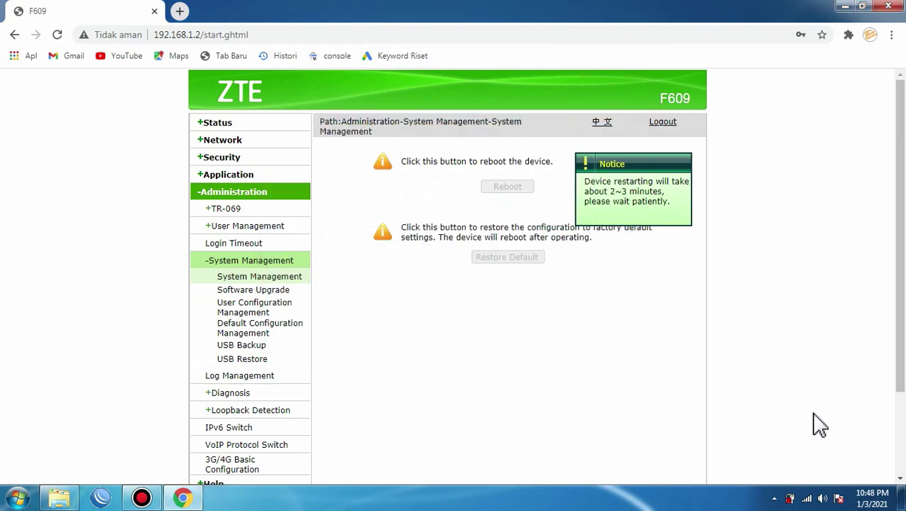
{"action": "left_click", "coordinate": [809, 499]}
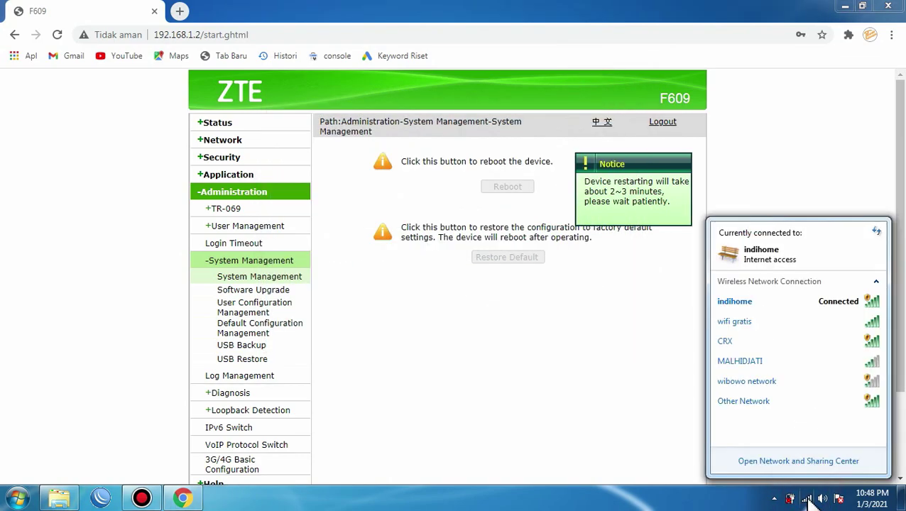
{"action": "left_click", "coordinate": [805, 328]}
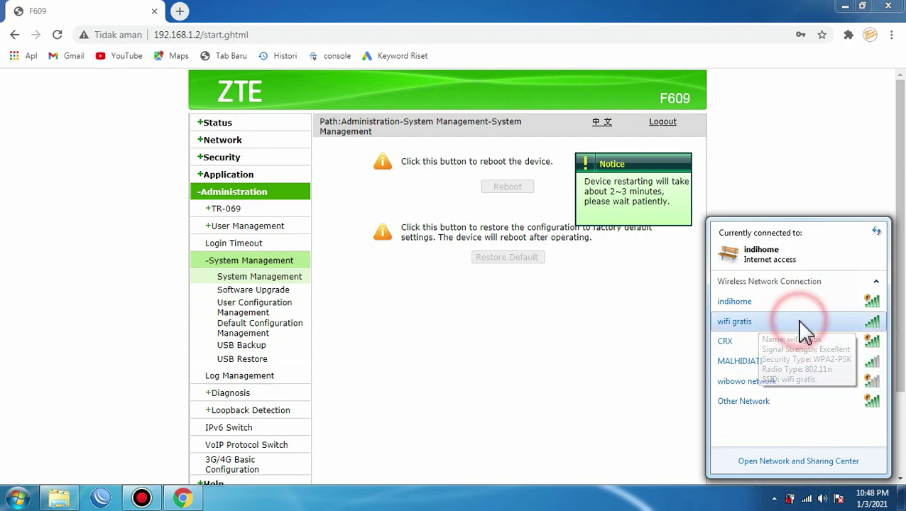
{"action": "left_click", "coordinate": [852, 341]}
{"action": "left_click", "coordinate": [860, 343]}
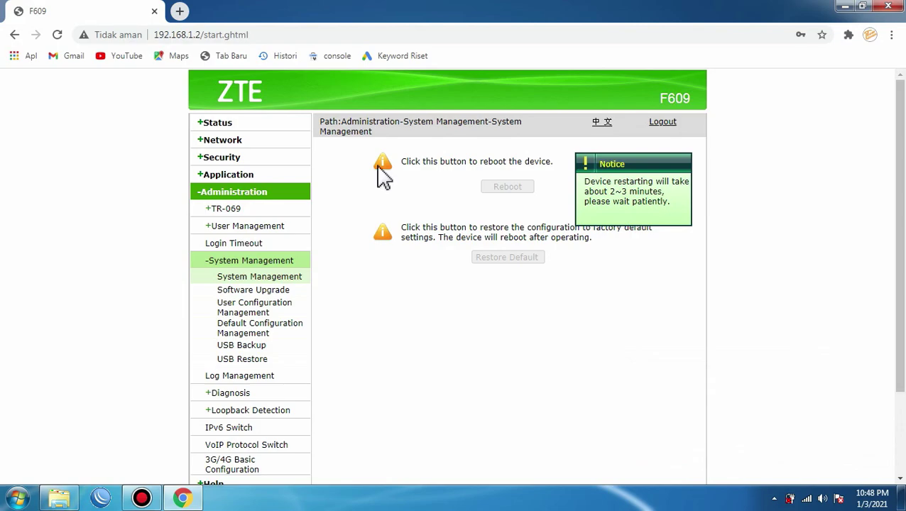
- Replace the old F609 tab with a new one loading the router at 192.168.1.2
{"action": "left_click", "coordinate": [180, 10]}
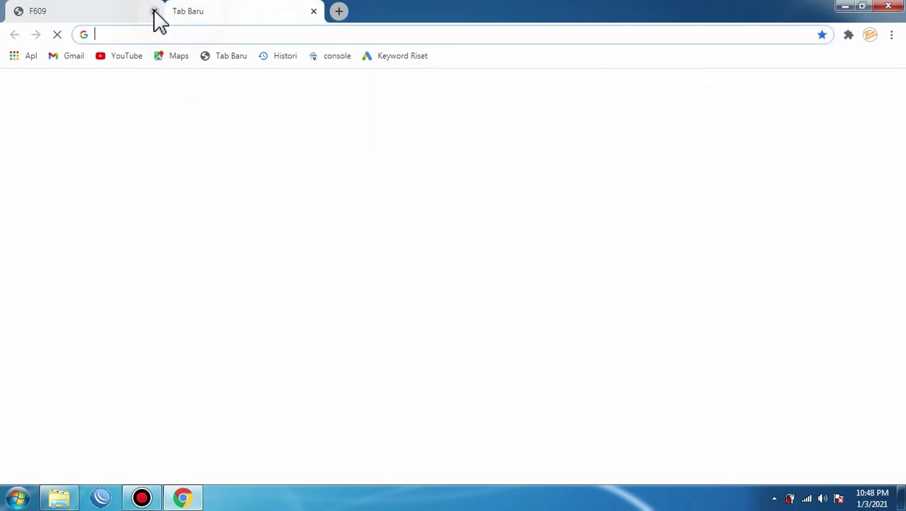
{"action": "left_click", "coordinate": [155, 11]}
{"action": "type", "text": "19"}
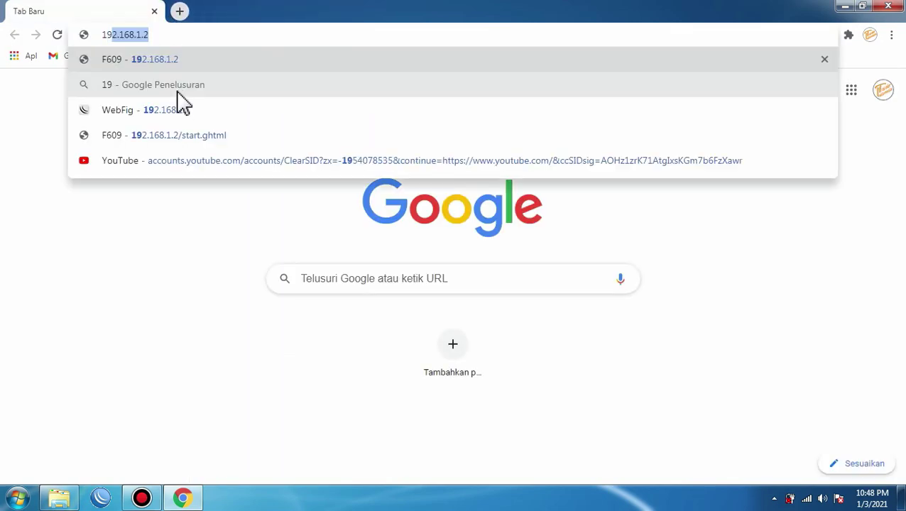
{"action": "key", "text": "Return"}
- Log in to the router with the admin username and password
{"action": "left_click", "coordinate": [444, 199]}
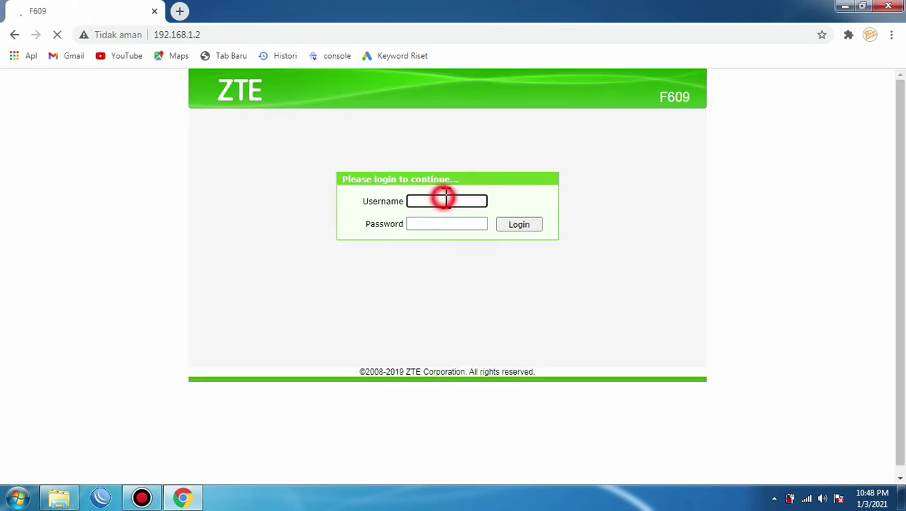
{"action": "type", "text": "admin"}
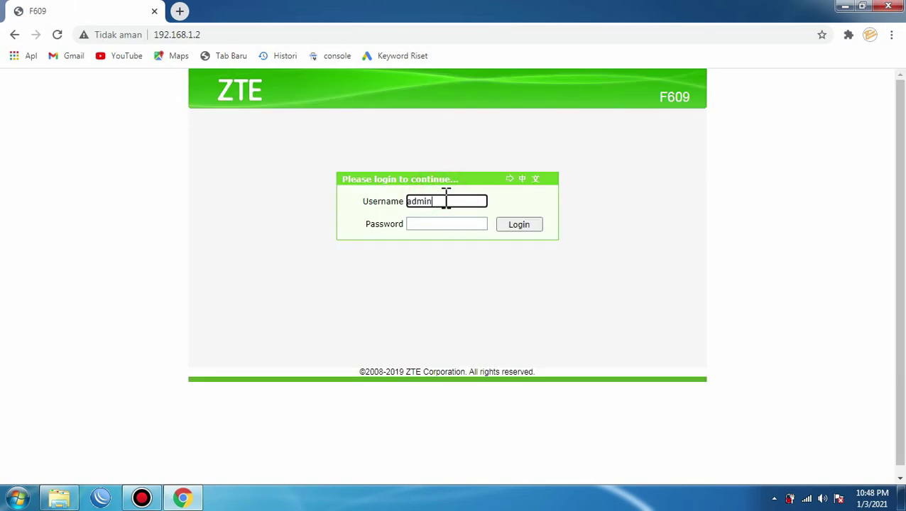
{"action": "left_click", "coordinate": [447, 224]}
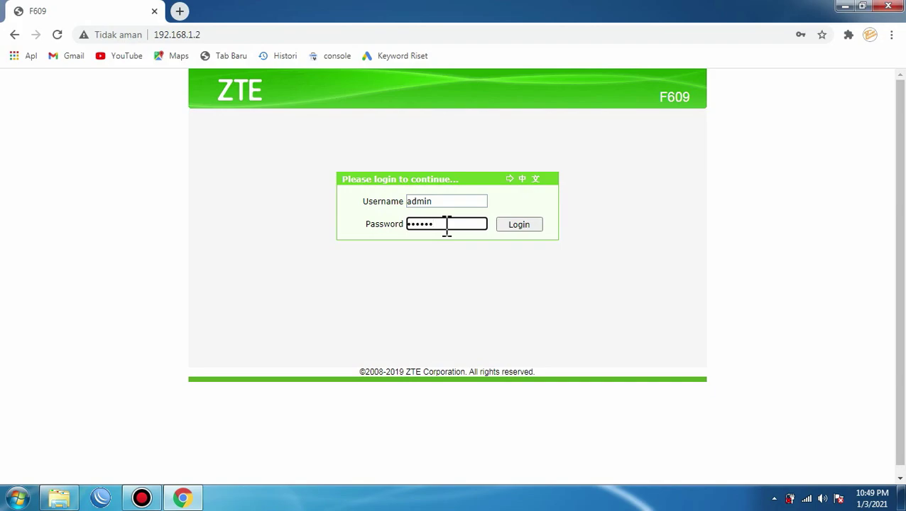
{"action": "key", "text": "Return"}
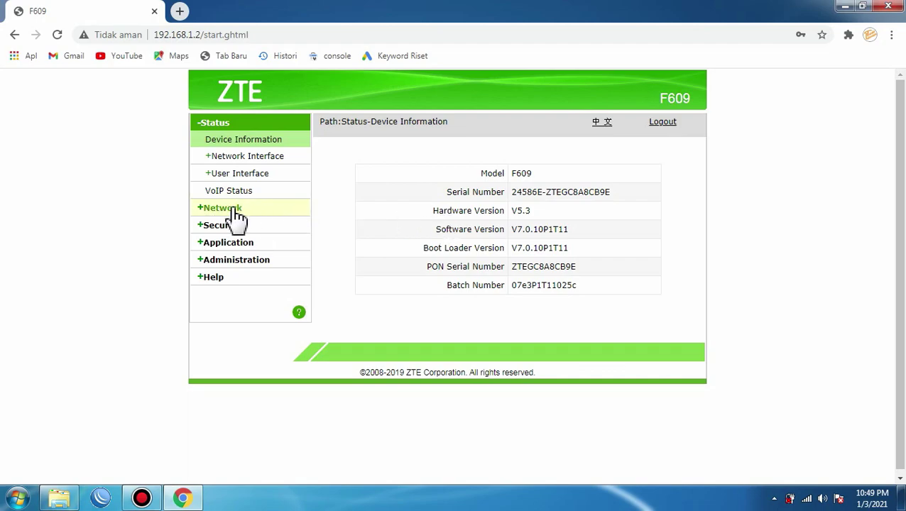
- Check WLAN Basic shows 802.11n only, 20MHz, channel 11, 100% power, and confirm the connected wireless network
{"action": "left_click", "coordinate": [229, 207]}
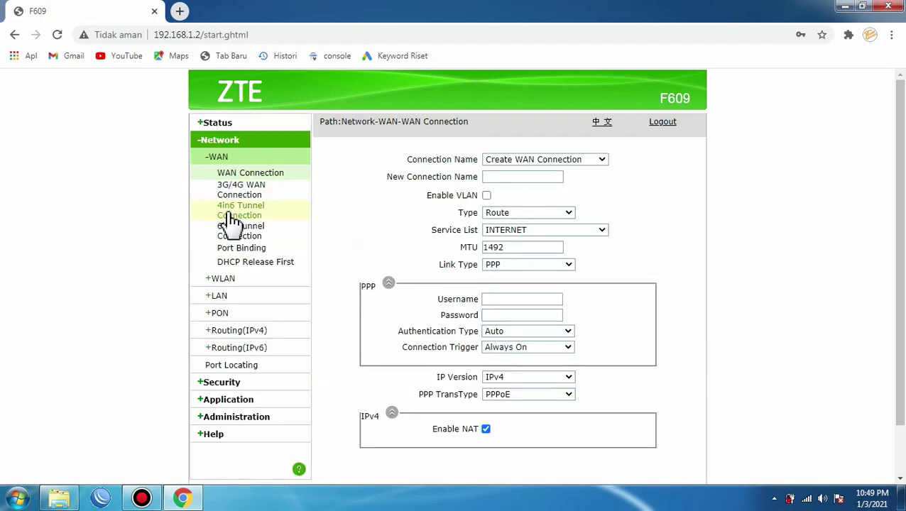
{"action": "left_click", "coordinate": [225, 279]}
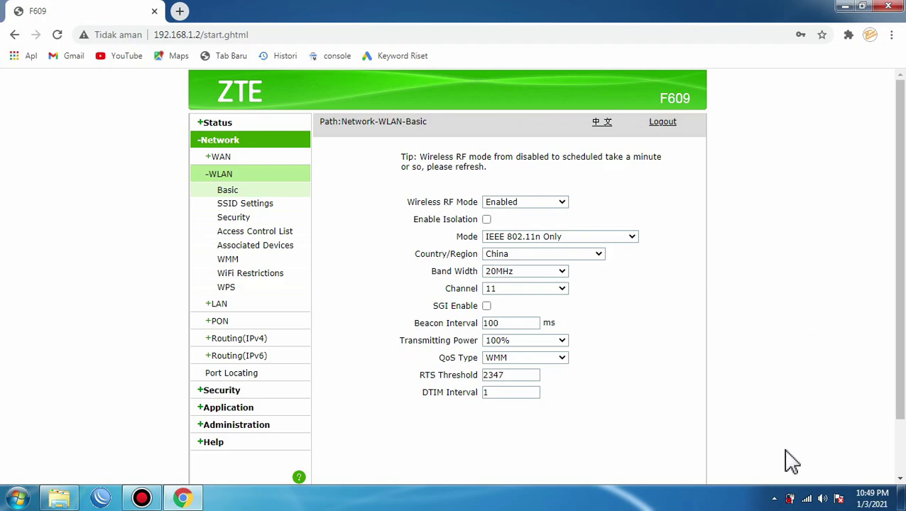
{"action": "left_click", "coordinate": [807, 499]}
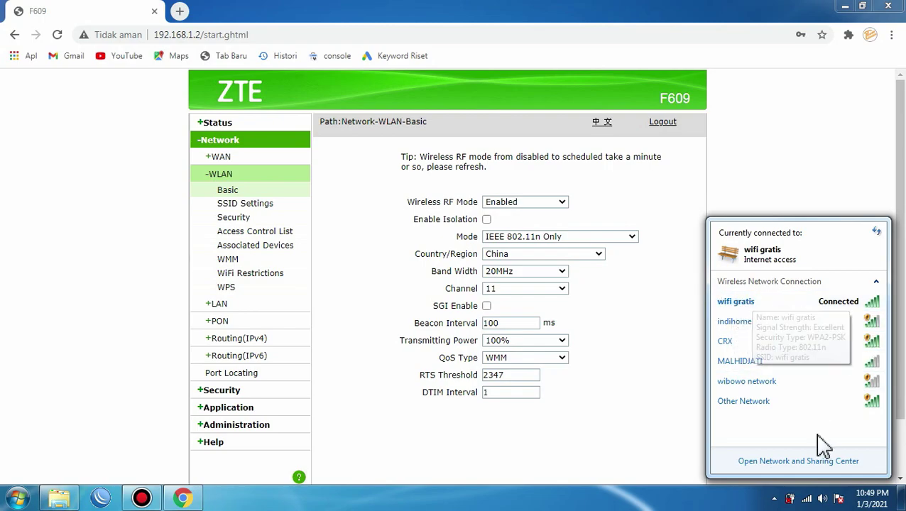
{"action": "left_click", "coordinate": [805, 498]}
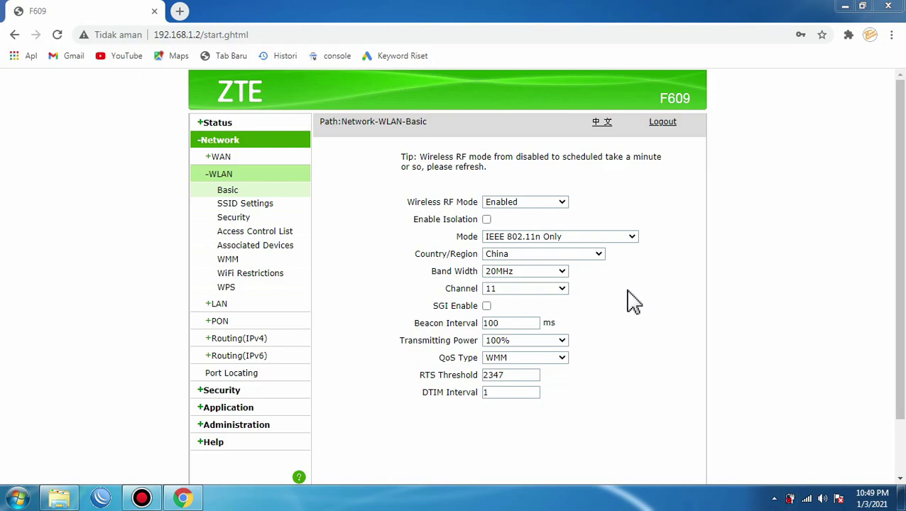
- Minimise Chrome and refresh the Windows desktop
{"action": "double_click", "coordinate": [428, 323]}
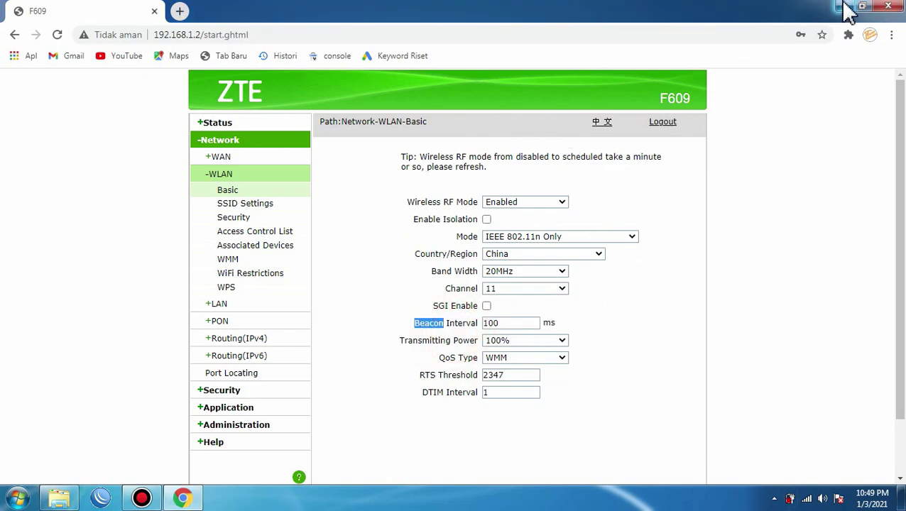
{"action": "left_click", "coordinate": [842, 7]}
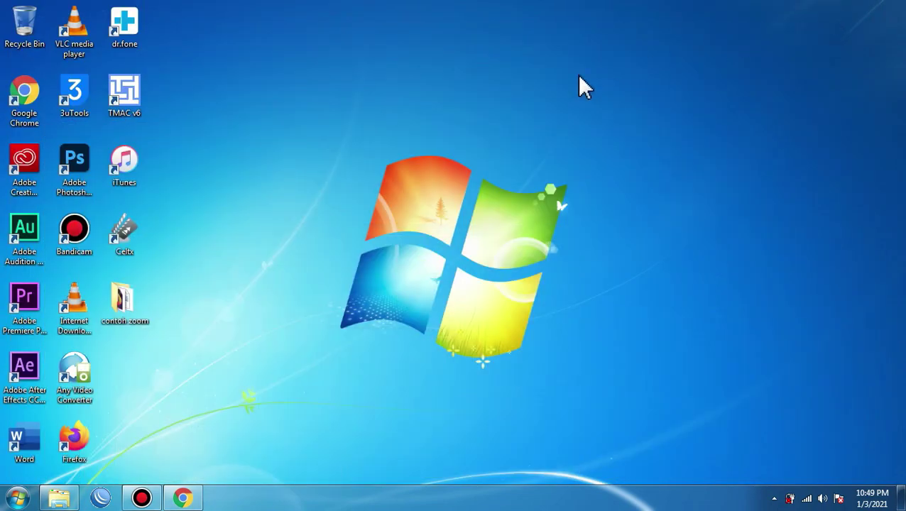
{"action": "right_click", "coordinate": [580, 76]}
{"action": "left_click", "coordinate": [611, 144]}
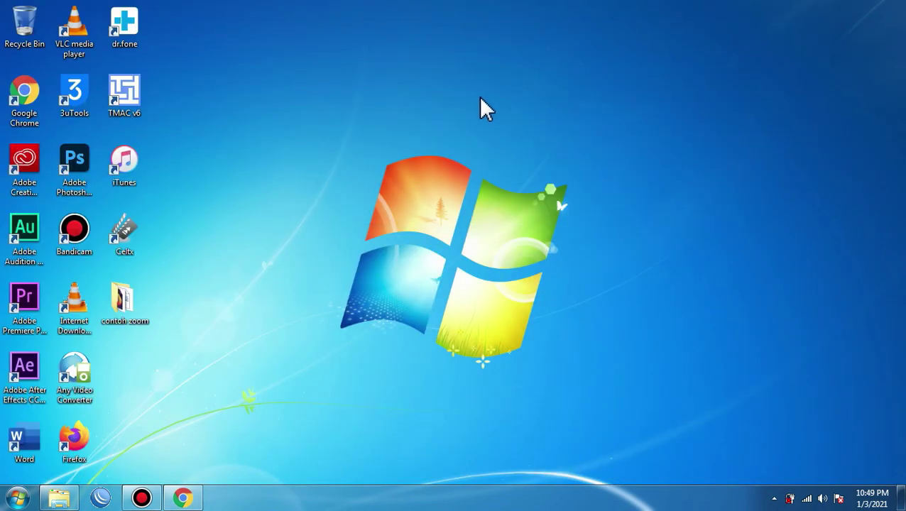